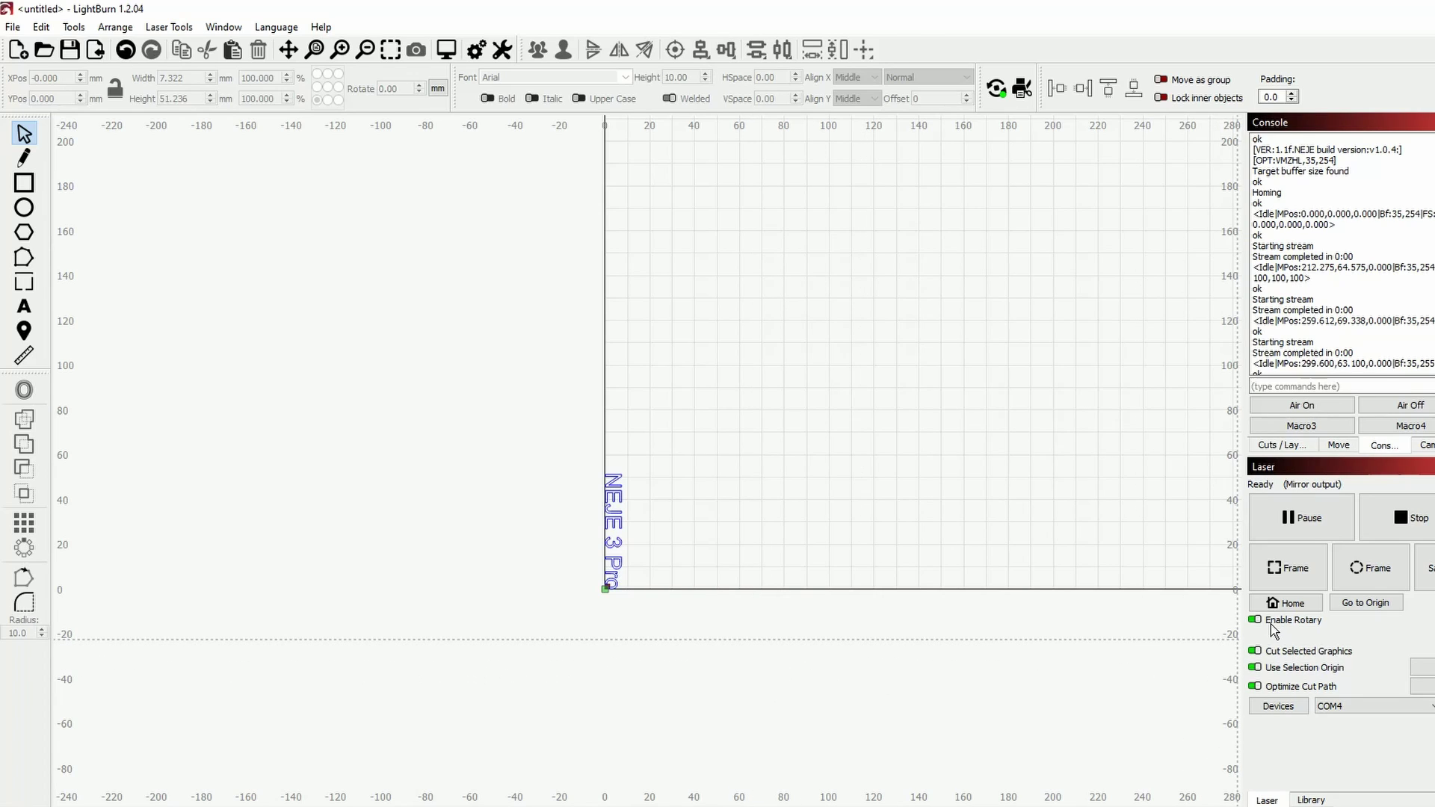
Configure the rotary as a roller with 40.35 mm per rotation and 17 mm roller diameter, then apply
{"action": "left_click", "coordinate": [998, 90]}
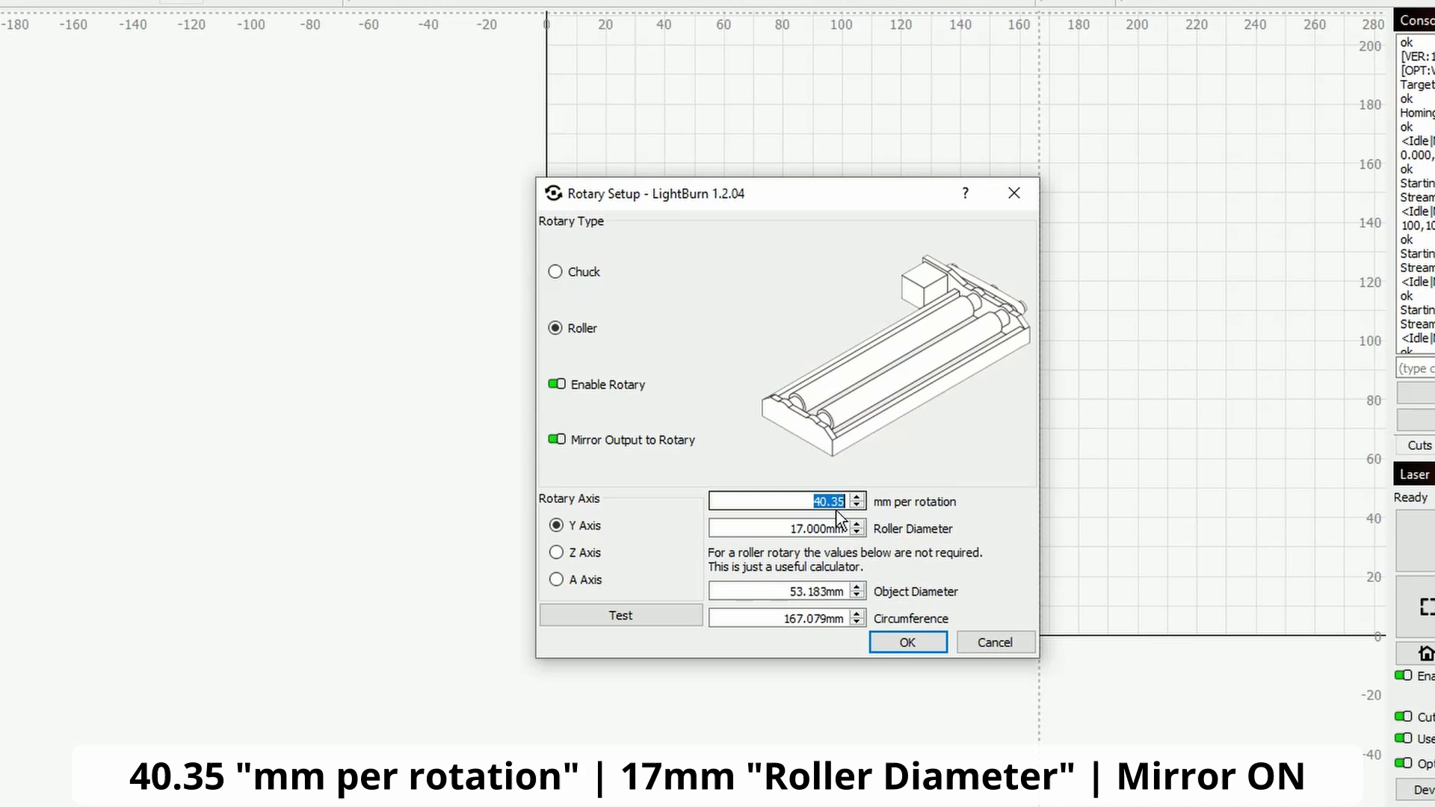
{"action": "left_click", "coordinate": [794, 528]}
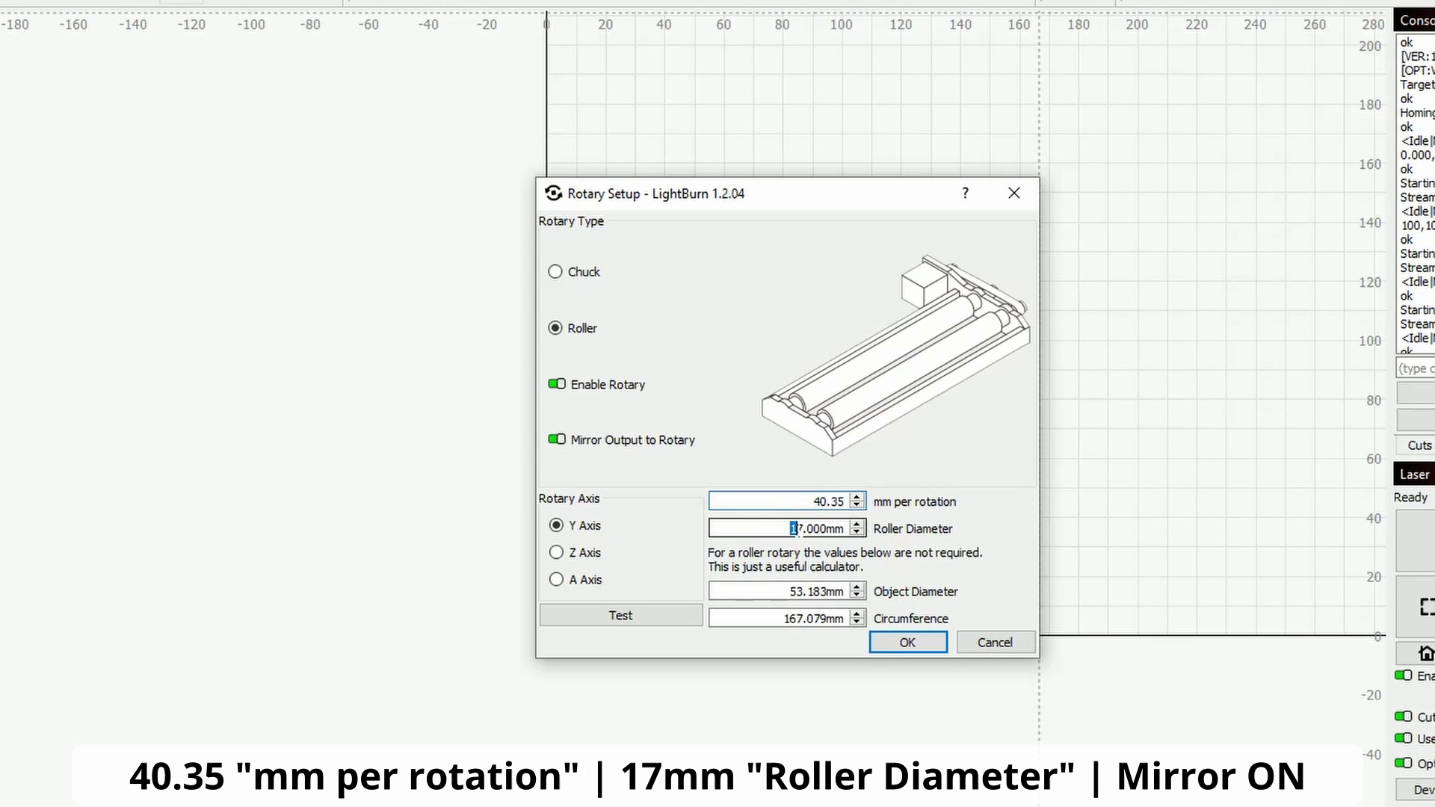
{"action": "left_click_drag", "start_coordinate": [793, 529], "coordinate": [847, 529]}
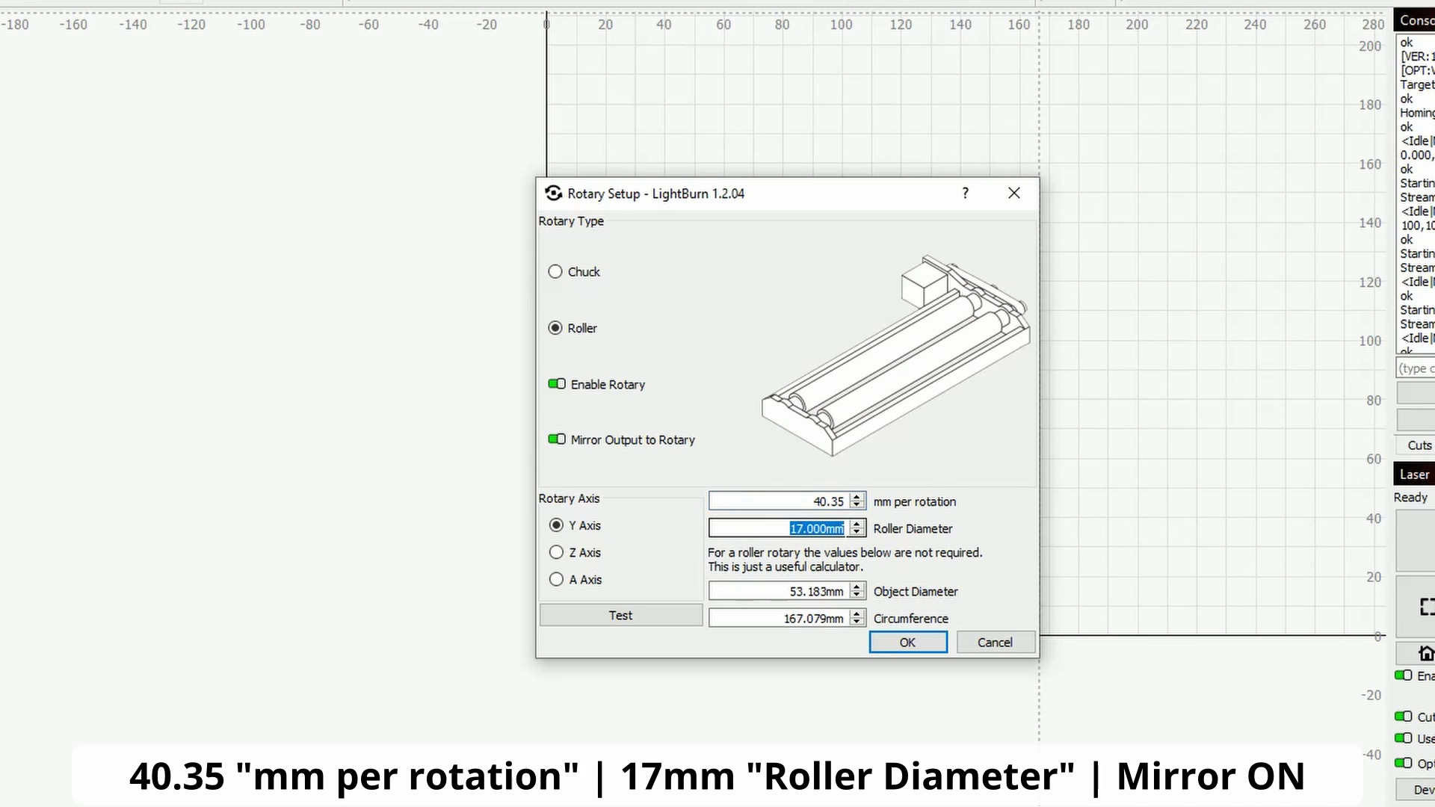
{"action": "left_click", "coordinate": [902, 644]}
Drag a selection box around the rotated NEJE 3 Pro text at the canvas origin
{"action": "left_click_drag", "start_coordinate": [518, 448], "coordinate": [729, 762]}
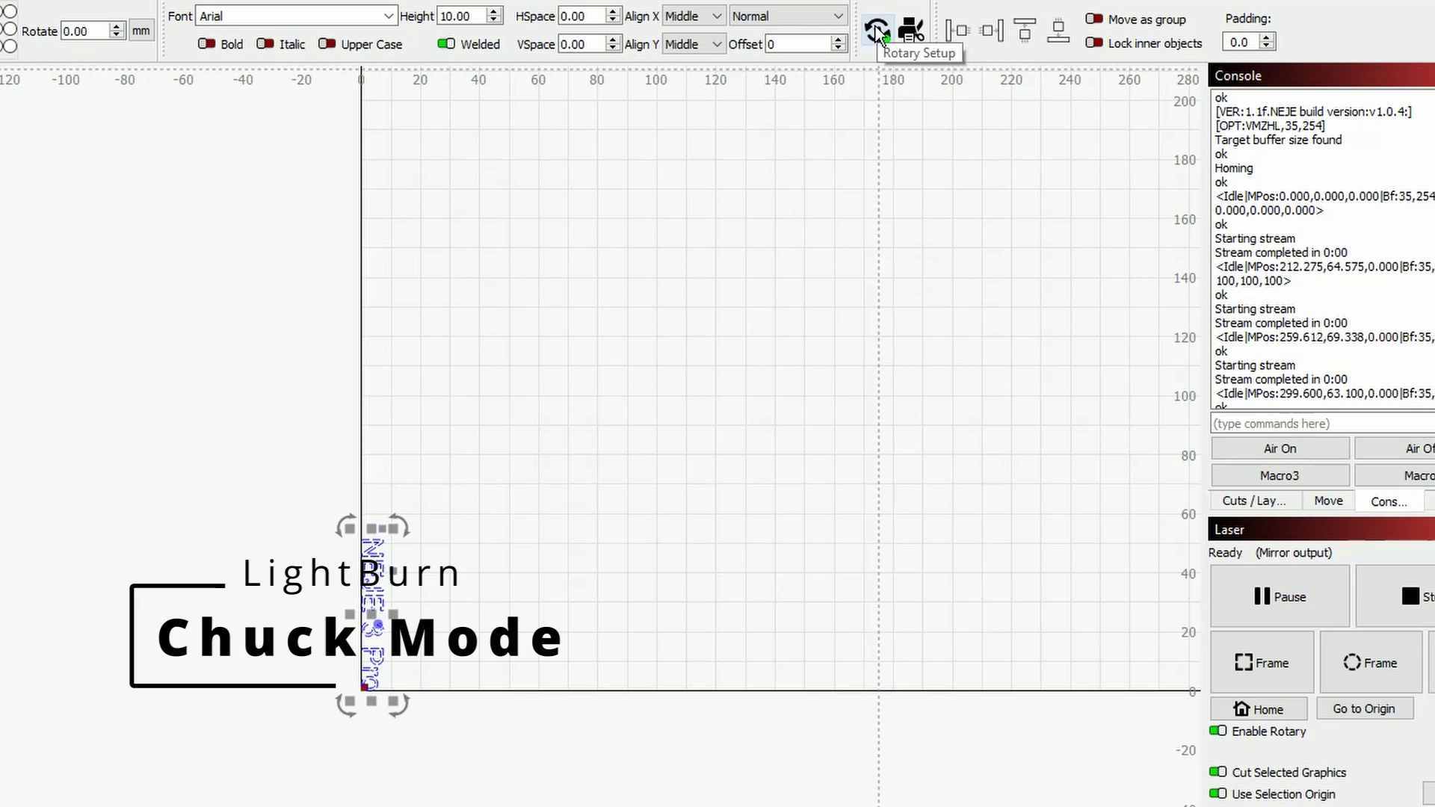
Switch the rotary to Chuck: 160.14 mm per rotation, 43 mm object diameter, mirror output off
{"action": "left_click", "coordinate": [876, 26]}
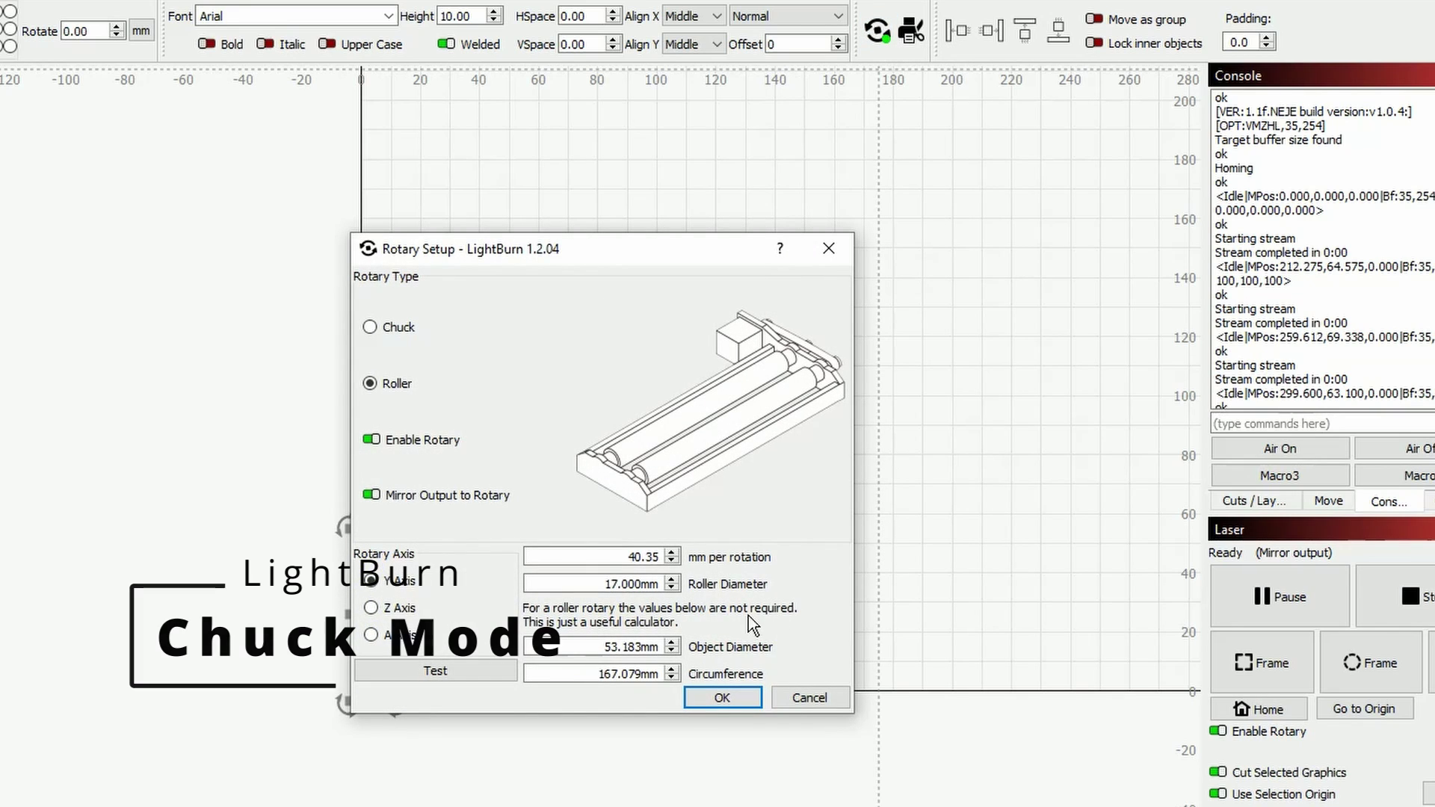
{"action": "left_click", "coordinate": [388, 329]}
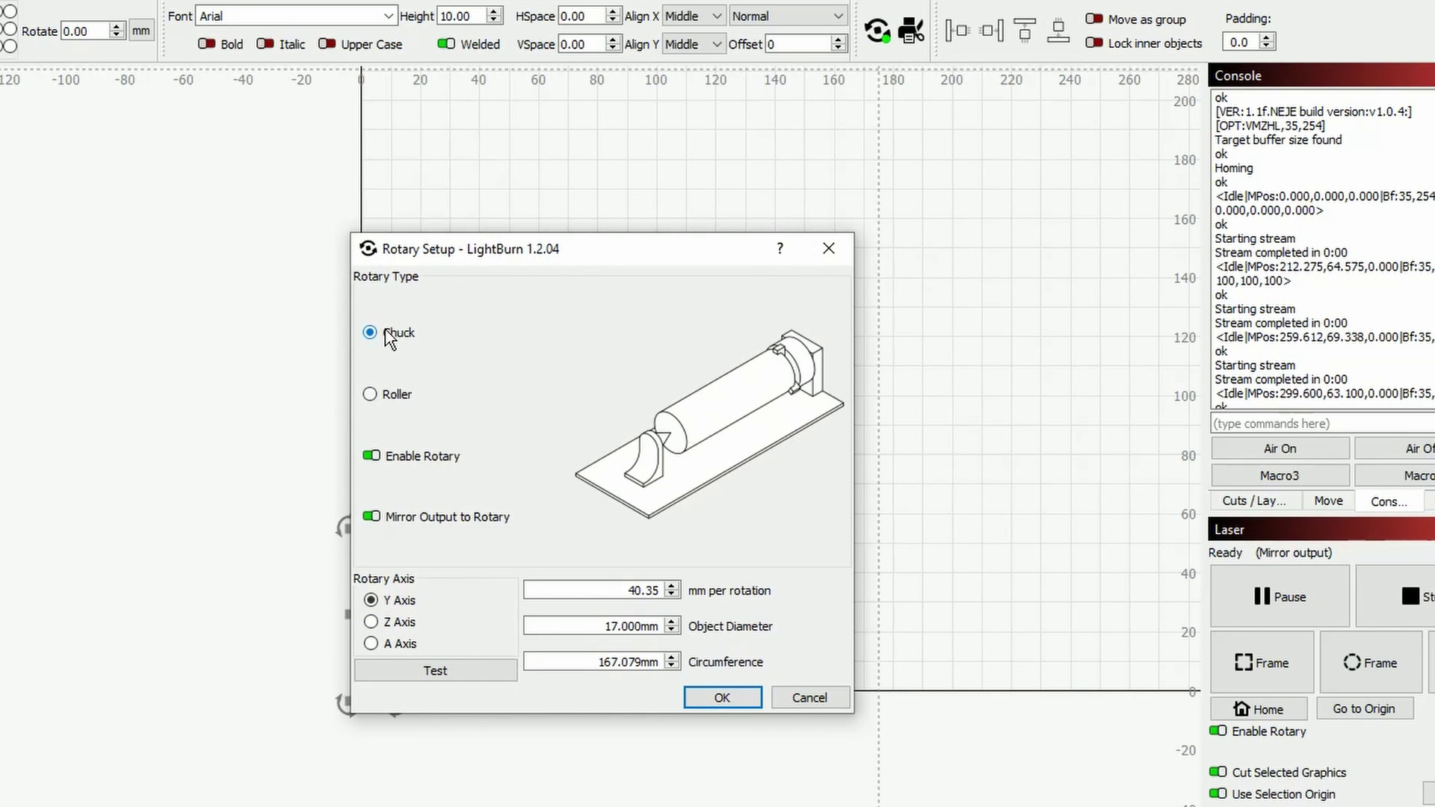
{"action": "left_click_drag", "start_coordinate": [624, 590], "coordinate": [754, 597]}
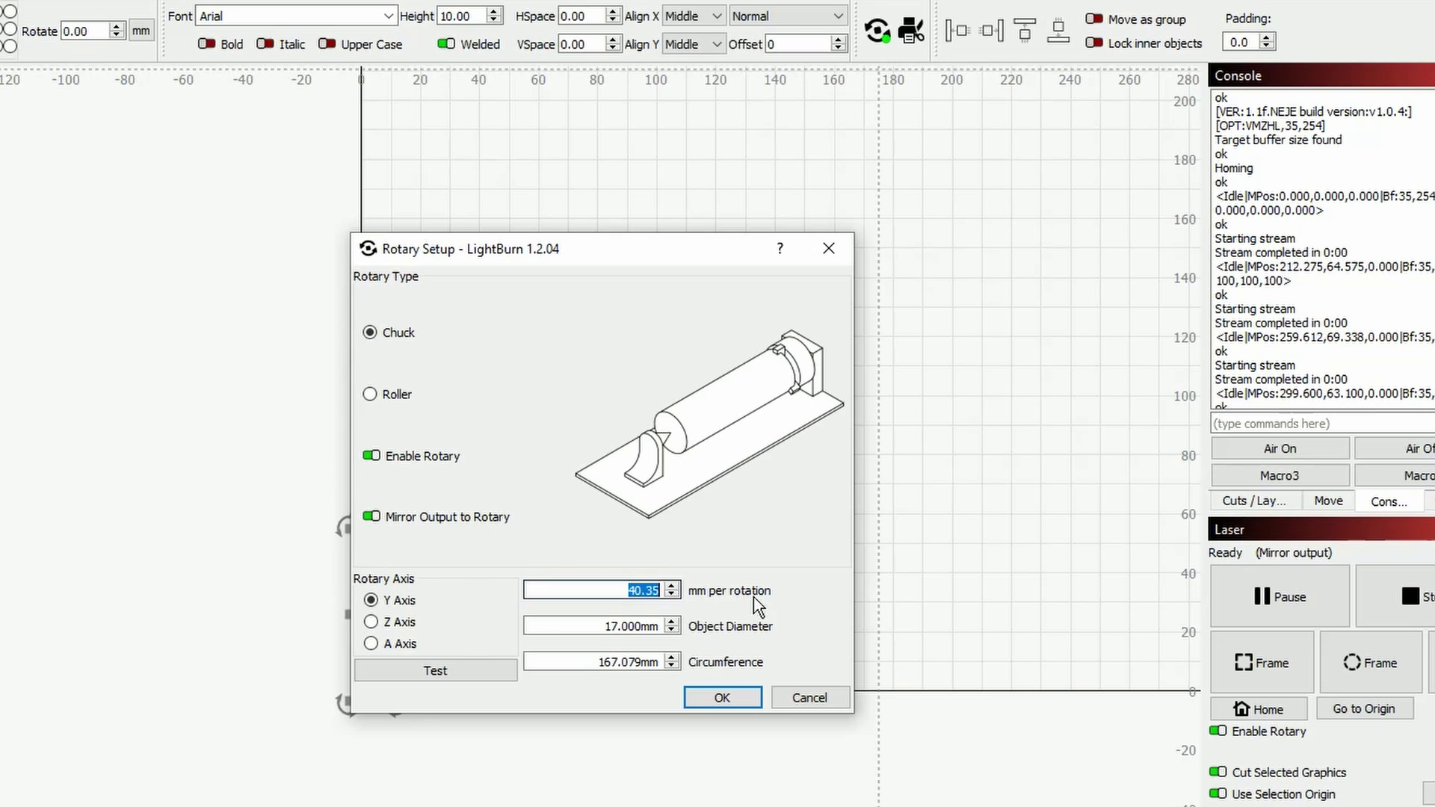
{"action": "type", "text": "1"}
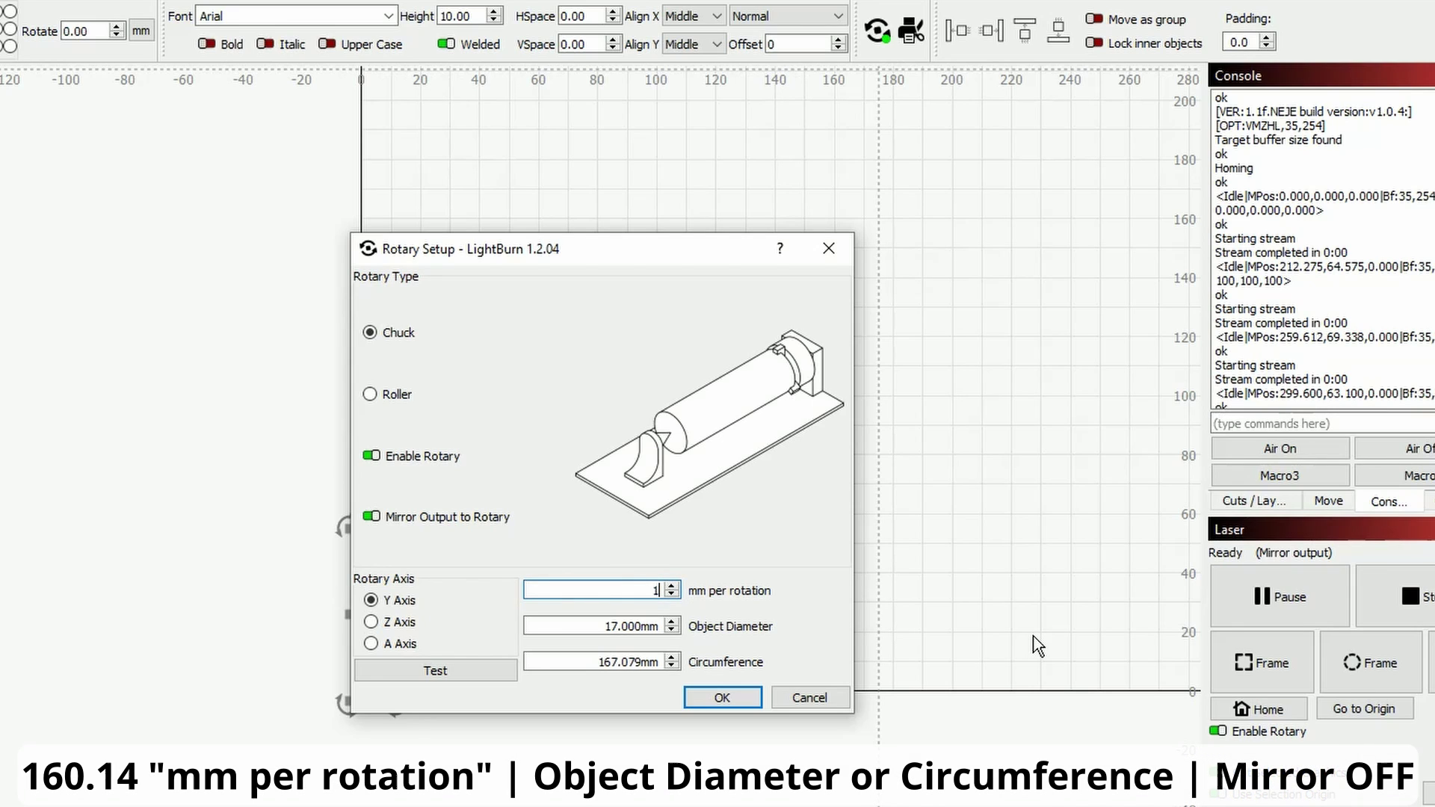
{"action": "type", "text": "60.14"}
{"action": "left_click", "coordinate": [616, 590]}
{"action": "left_click_drag", "start_coordinate": [604, 626], "coordinate": [659, 626]}
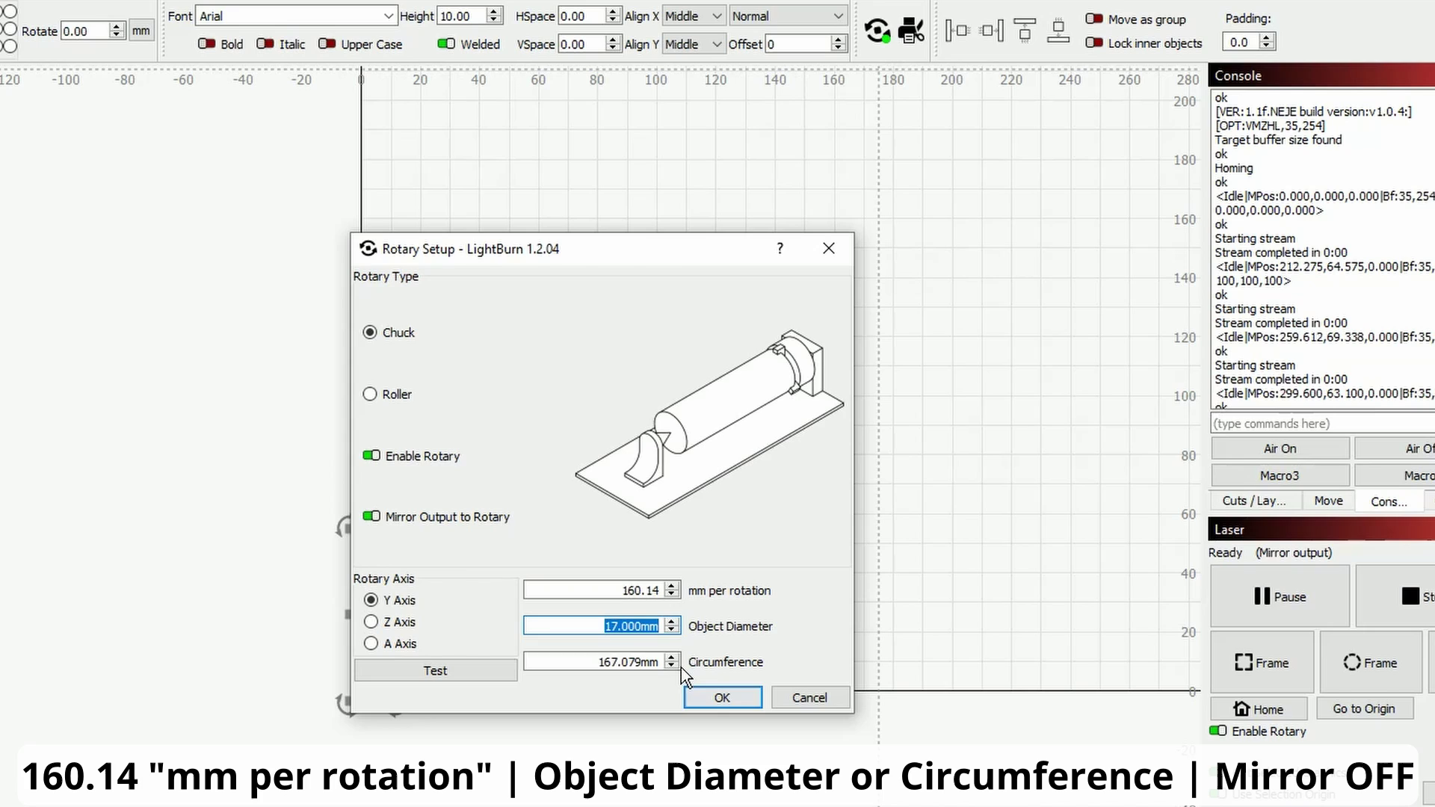
{"action": "type", "text": "43"}
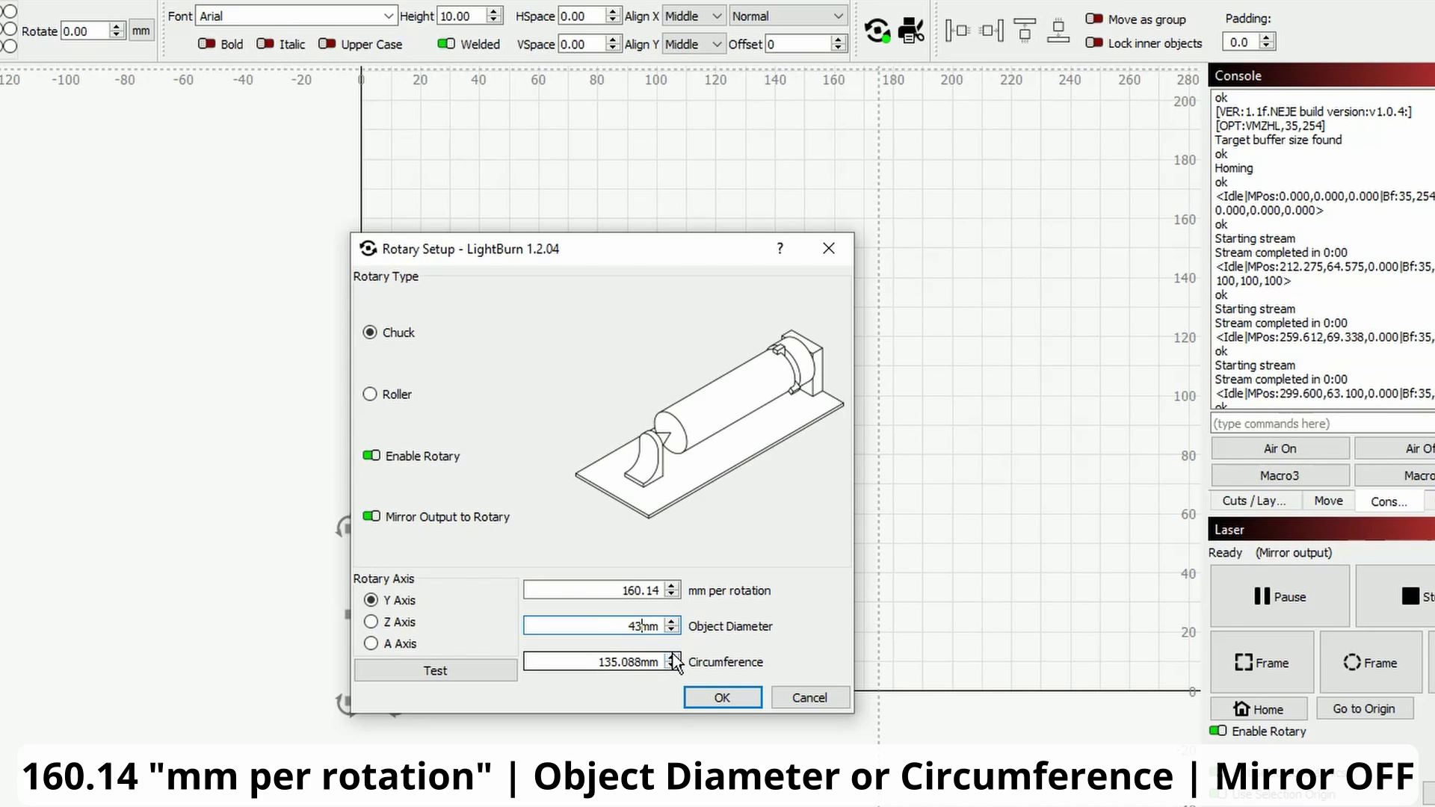
{"action": "left_click", "coordinate": [613, 589]}
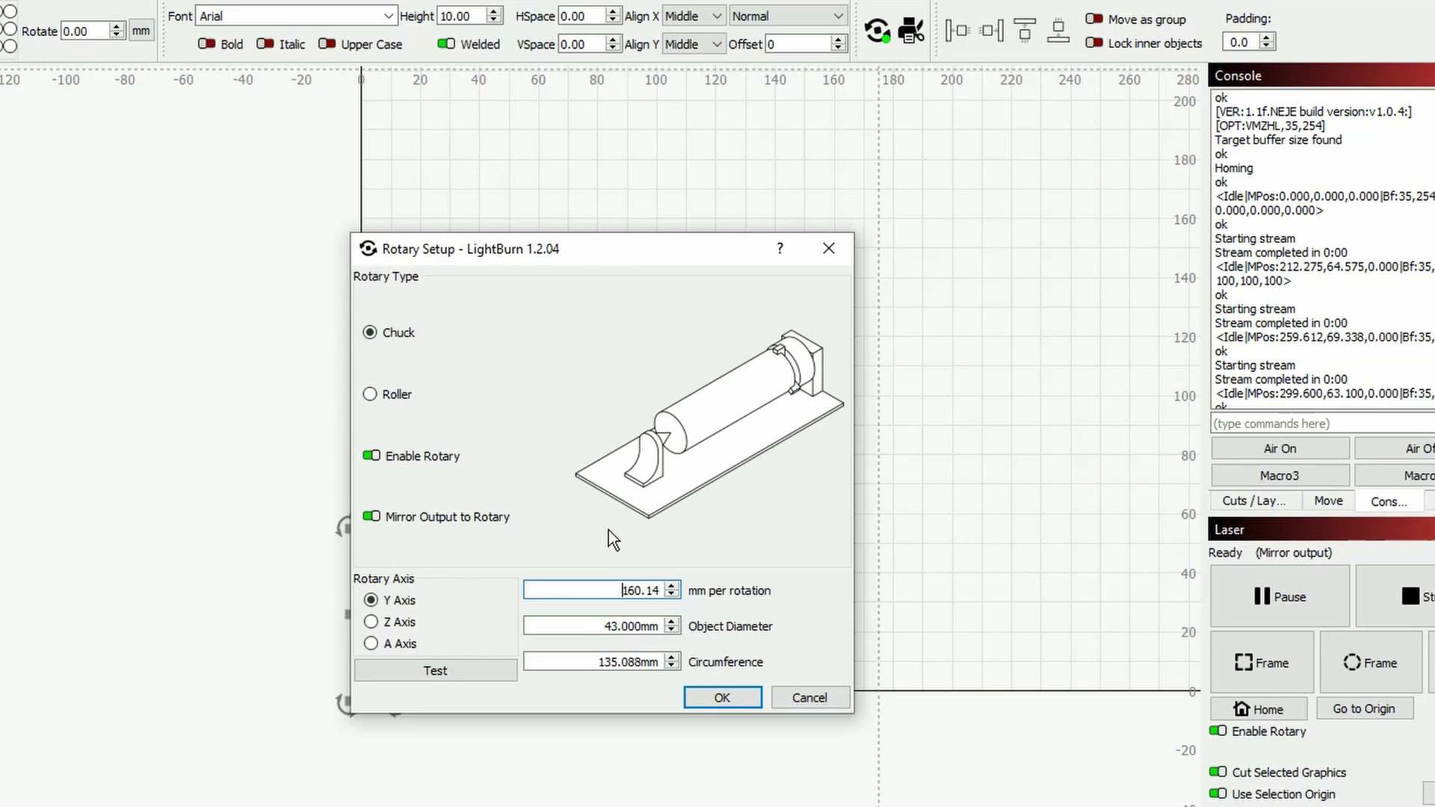
{"action": "left_click", "coordinate": [382, 517]}
Apply the chuck rotary settings in LightBurn and connect LaserGRBL to the laser on COM4
{"action": "left_click", "coordinate": [721, 697]}
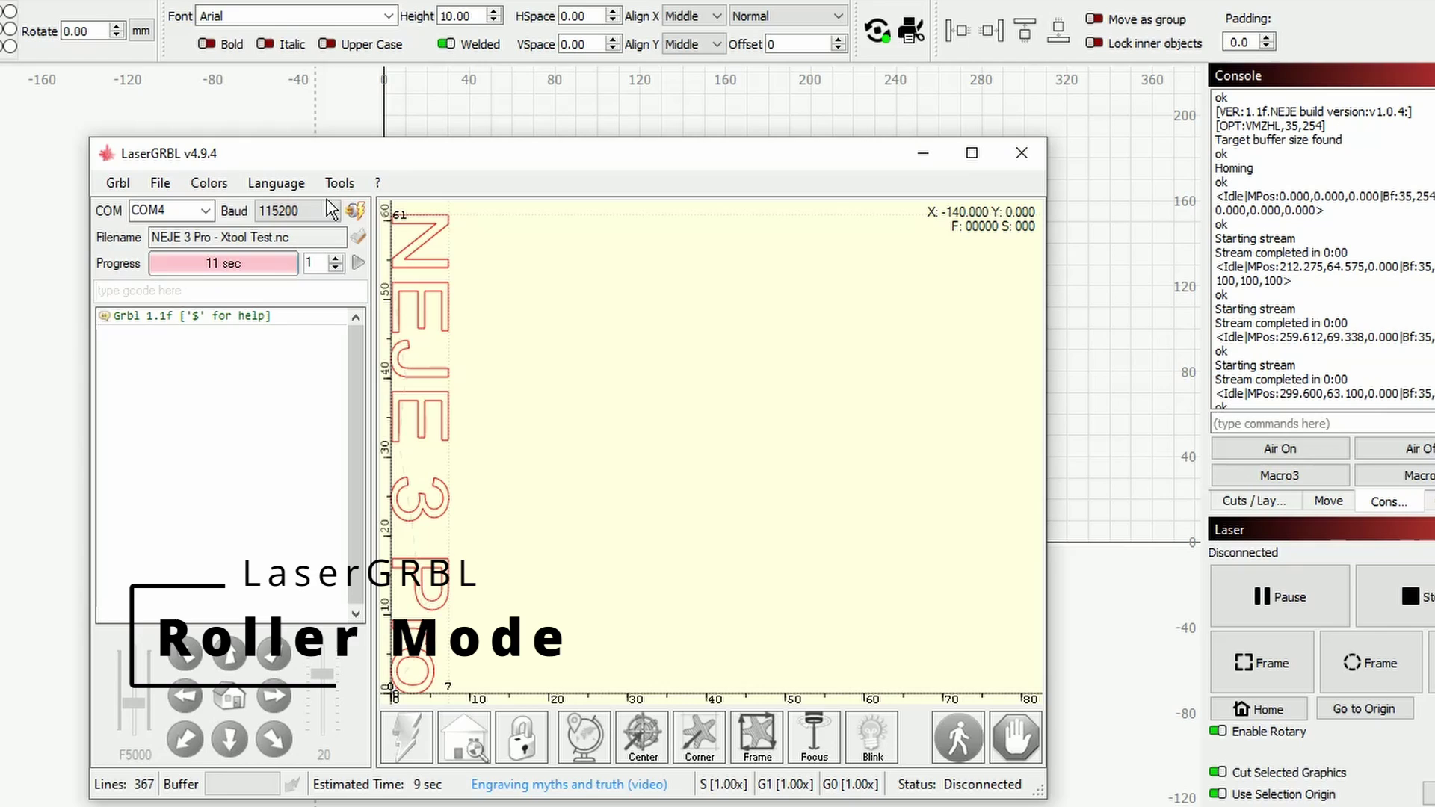
{"action": "left_click", "coordinate": [356, 212]}
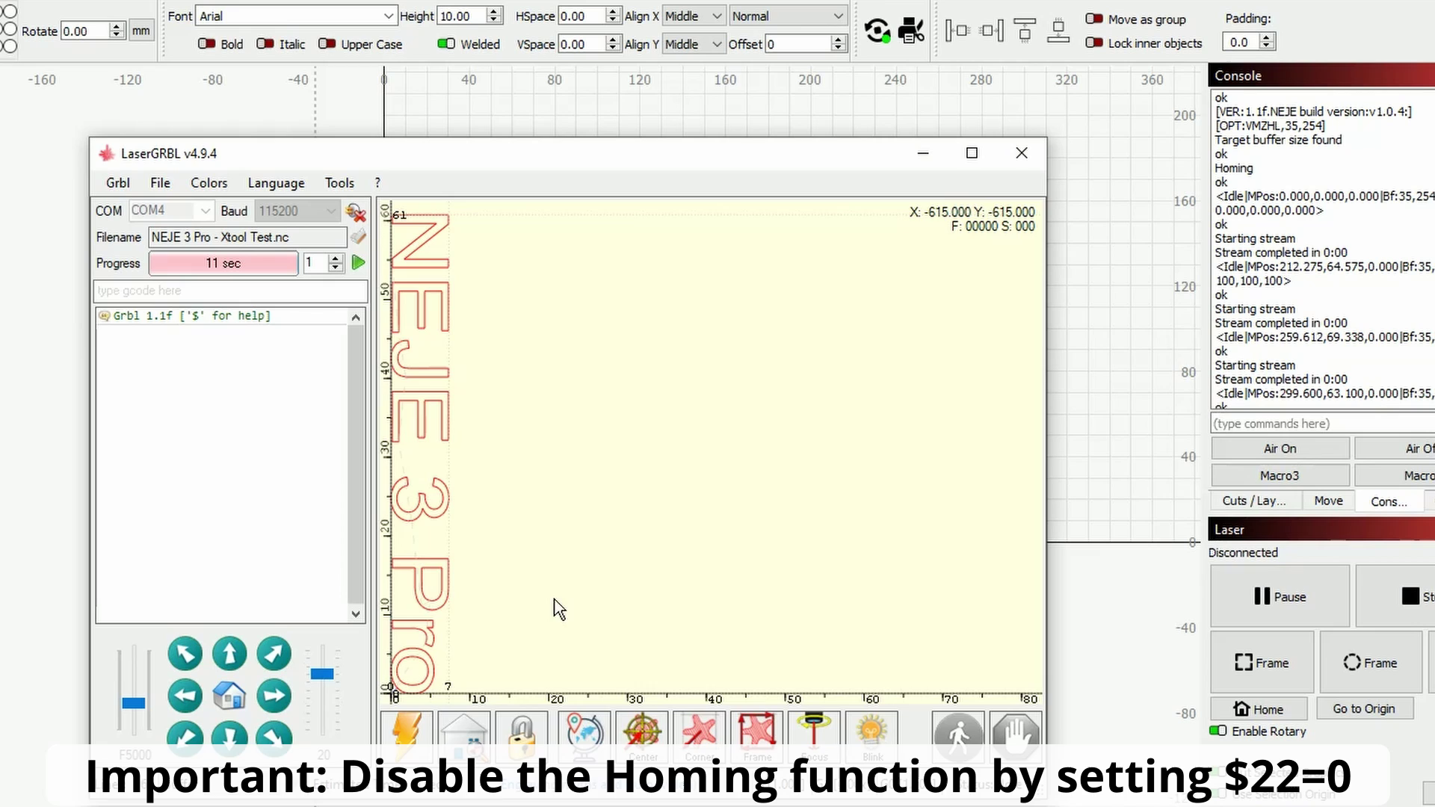
Open the Grbl configuration and set $22 homing cycle enable to 0
{"action": "left_click", "coordinate": [117, 183]}
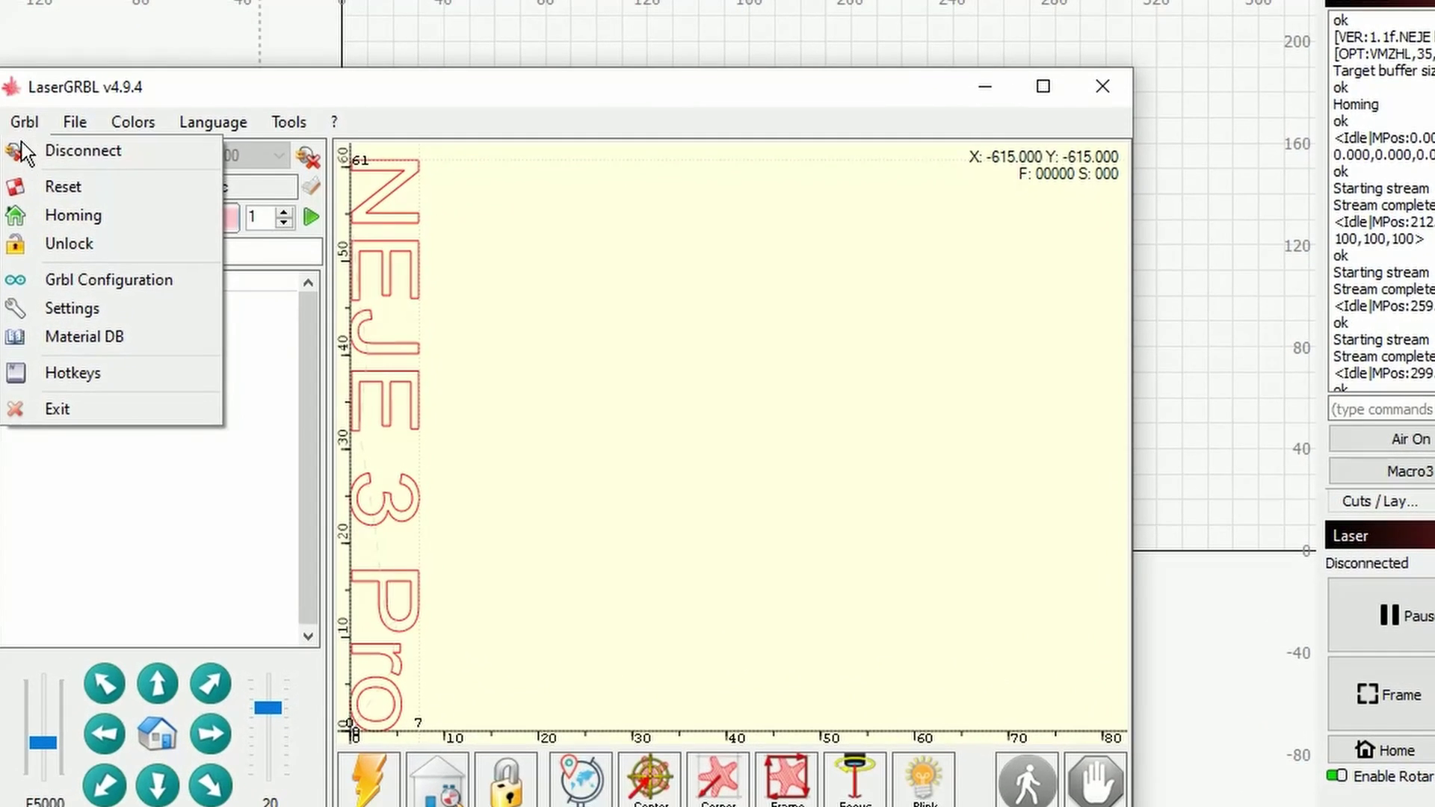
{"action": "left_click", "coordinate": [97, 281]}
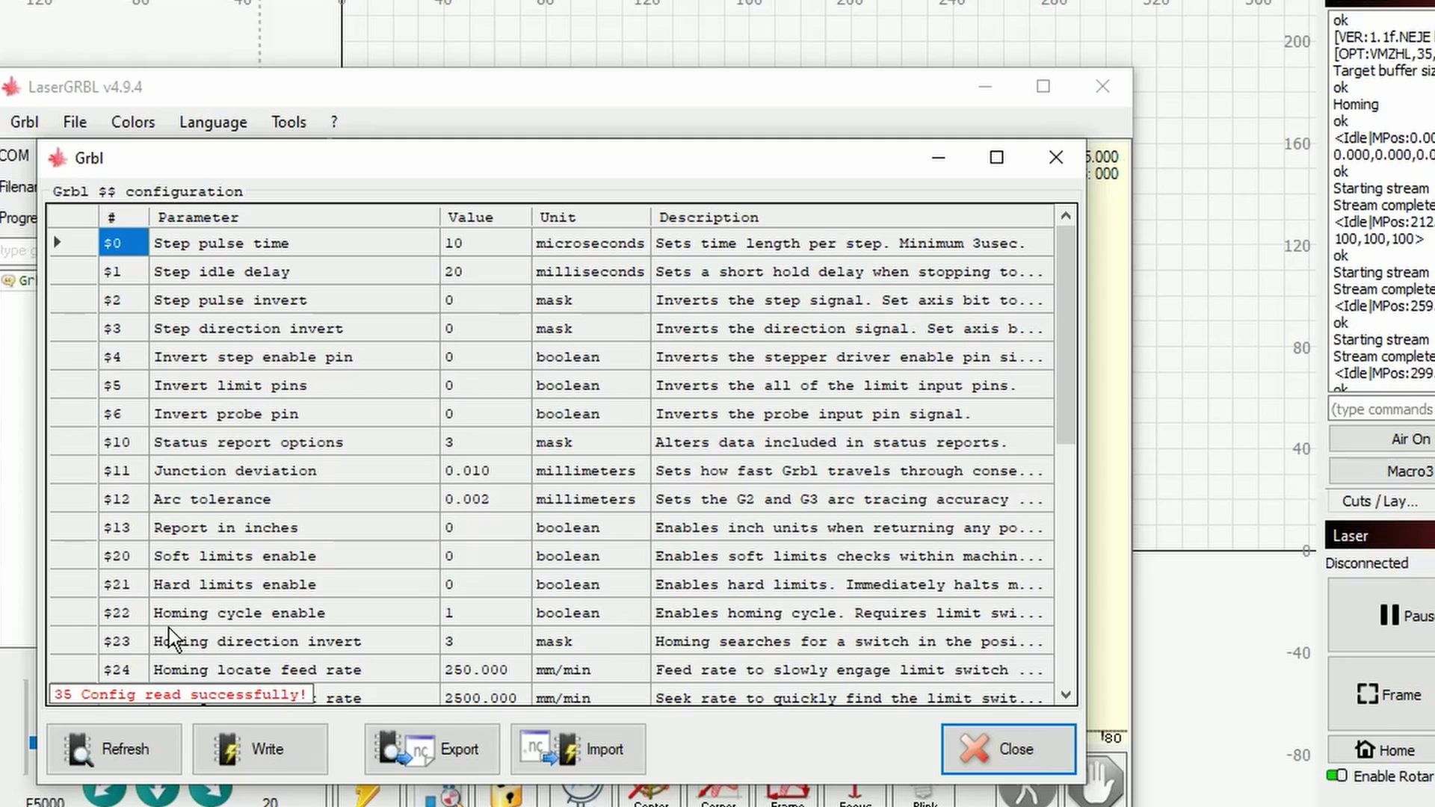
{"action": "left_click", "coordinate": [115, 624]}
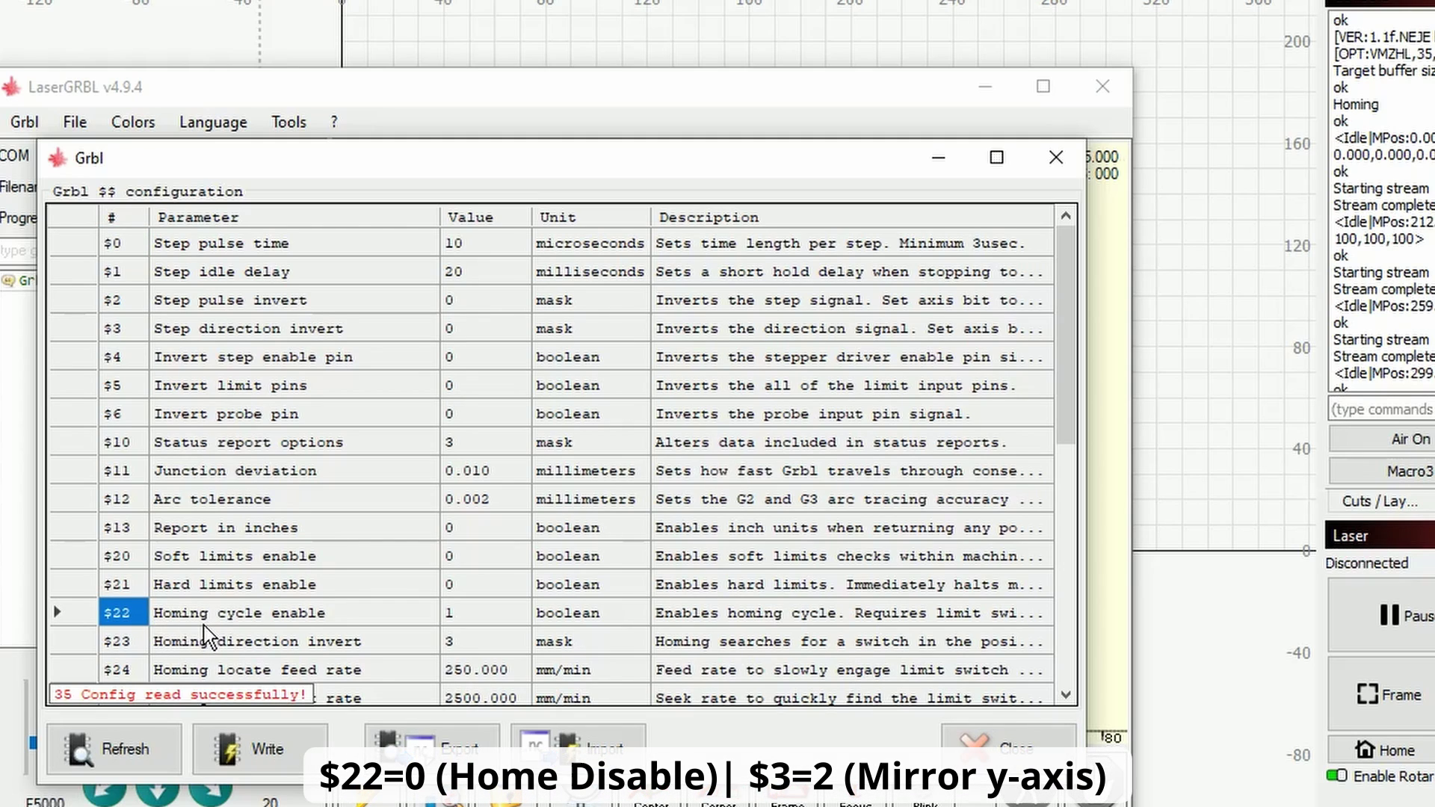
{"action": "left_click", "coordinate": [482, 622]}
{"action": "left_click", "coordinate": [482, 620]}
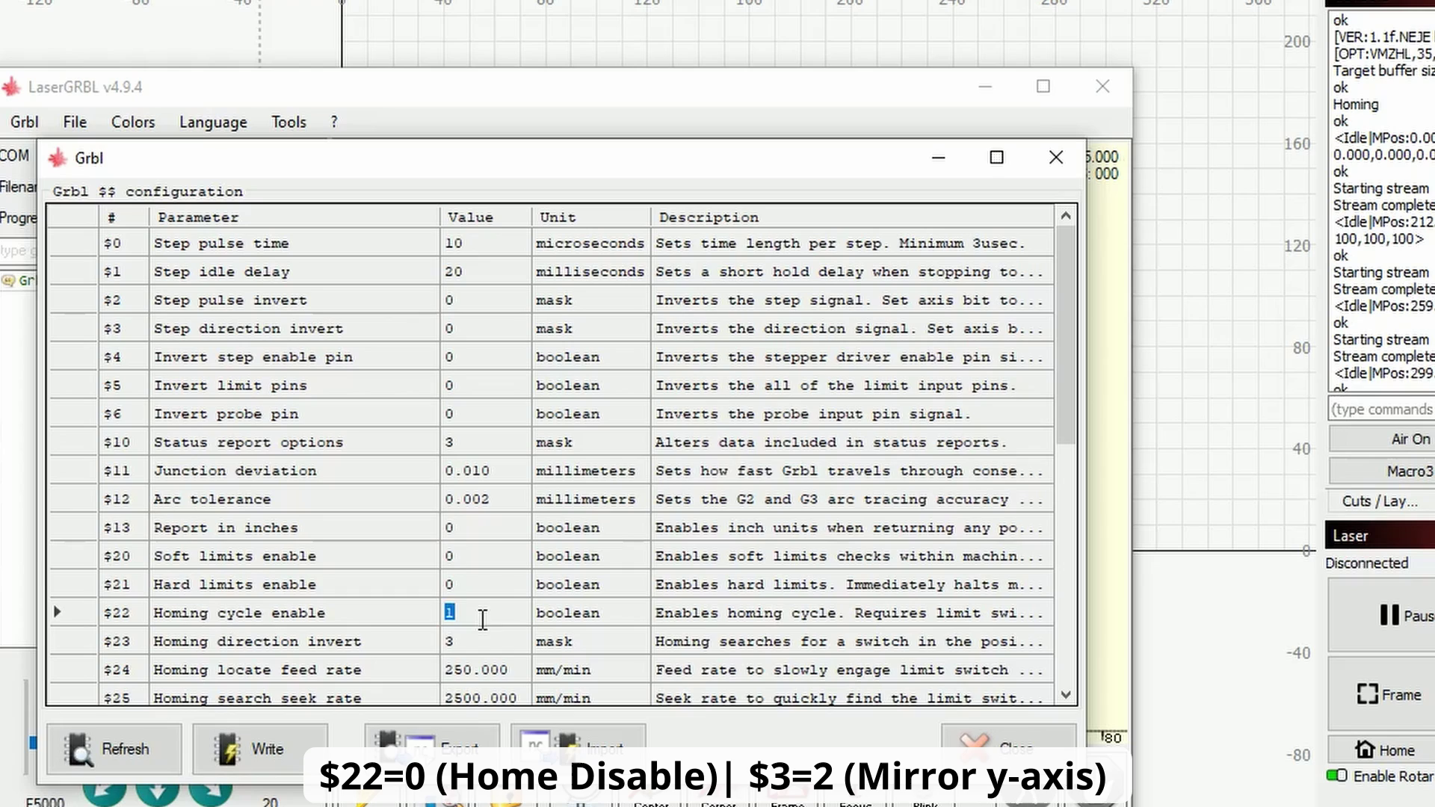
{"action": "type", "text": "0"}
{"action": "left_click", "coordinate": [482, 537]}
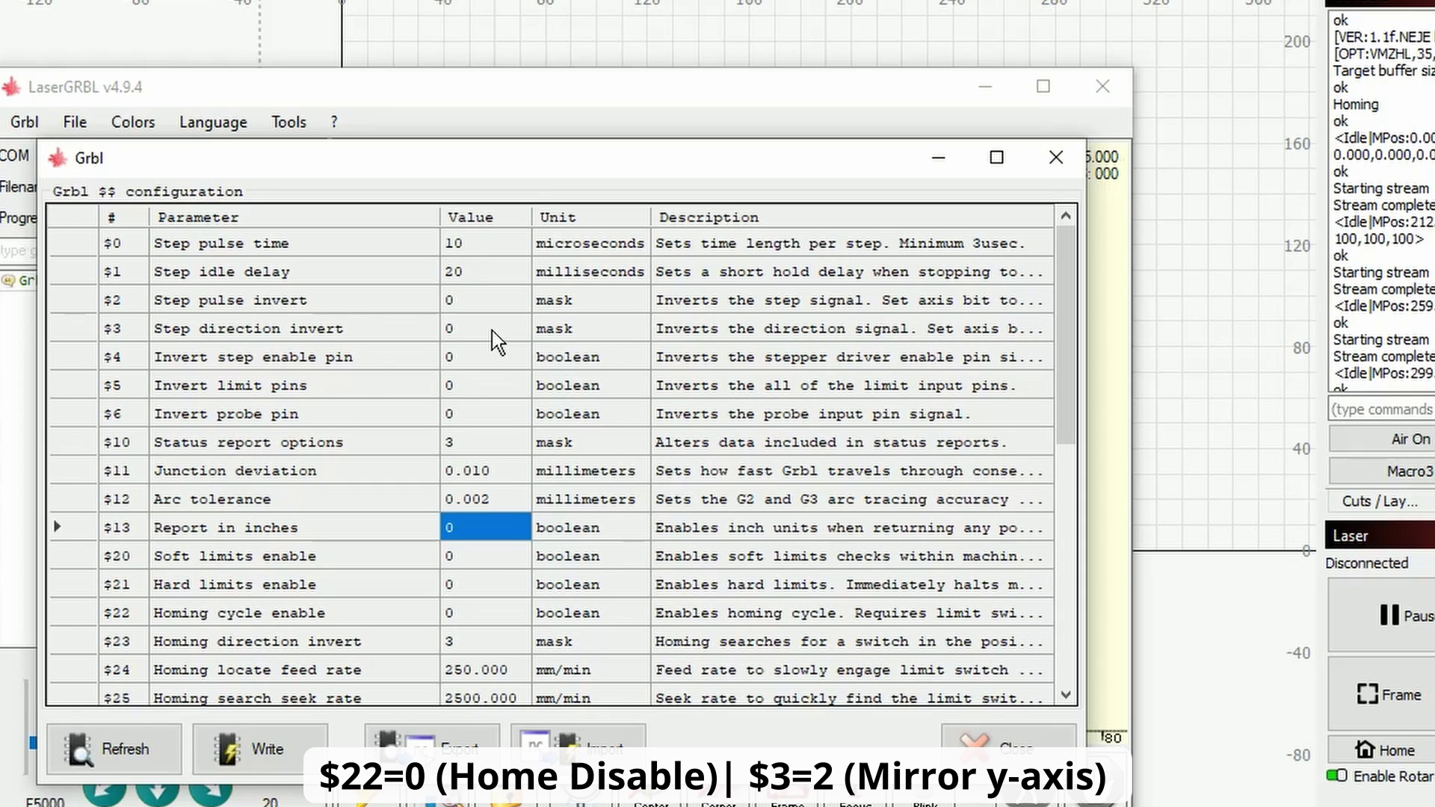
Set $3 step direction invert to 2, write it to the controller, and close the configuration
{"action": "left_click", "coordinate": [131, 338]}
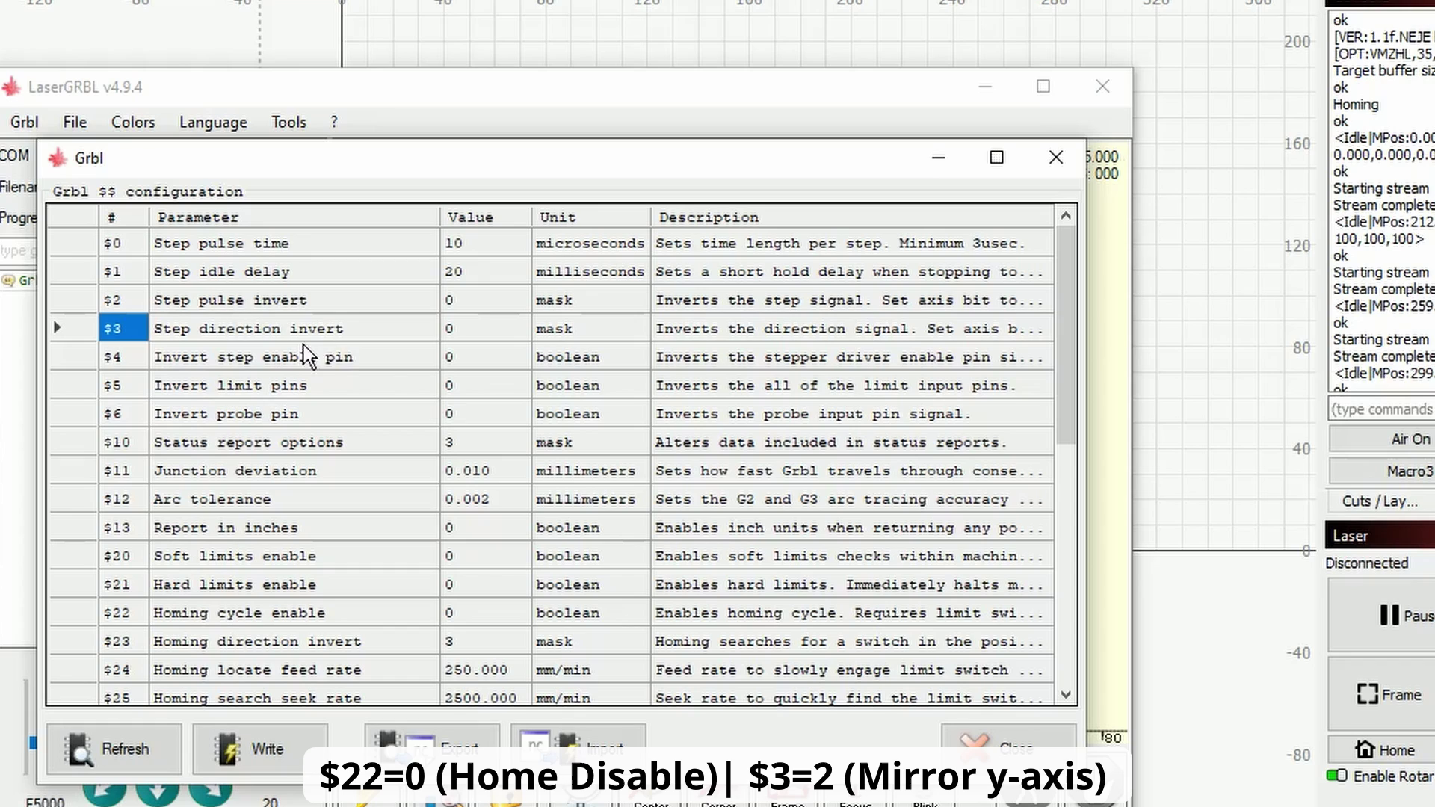
{"action": "left_click", "coordinate": [491, 336]}
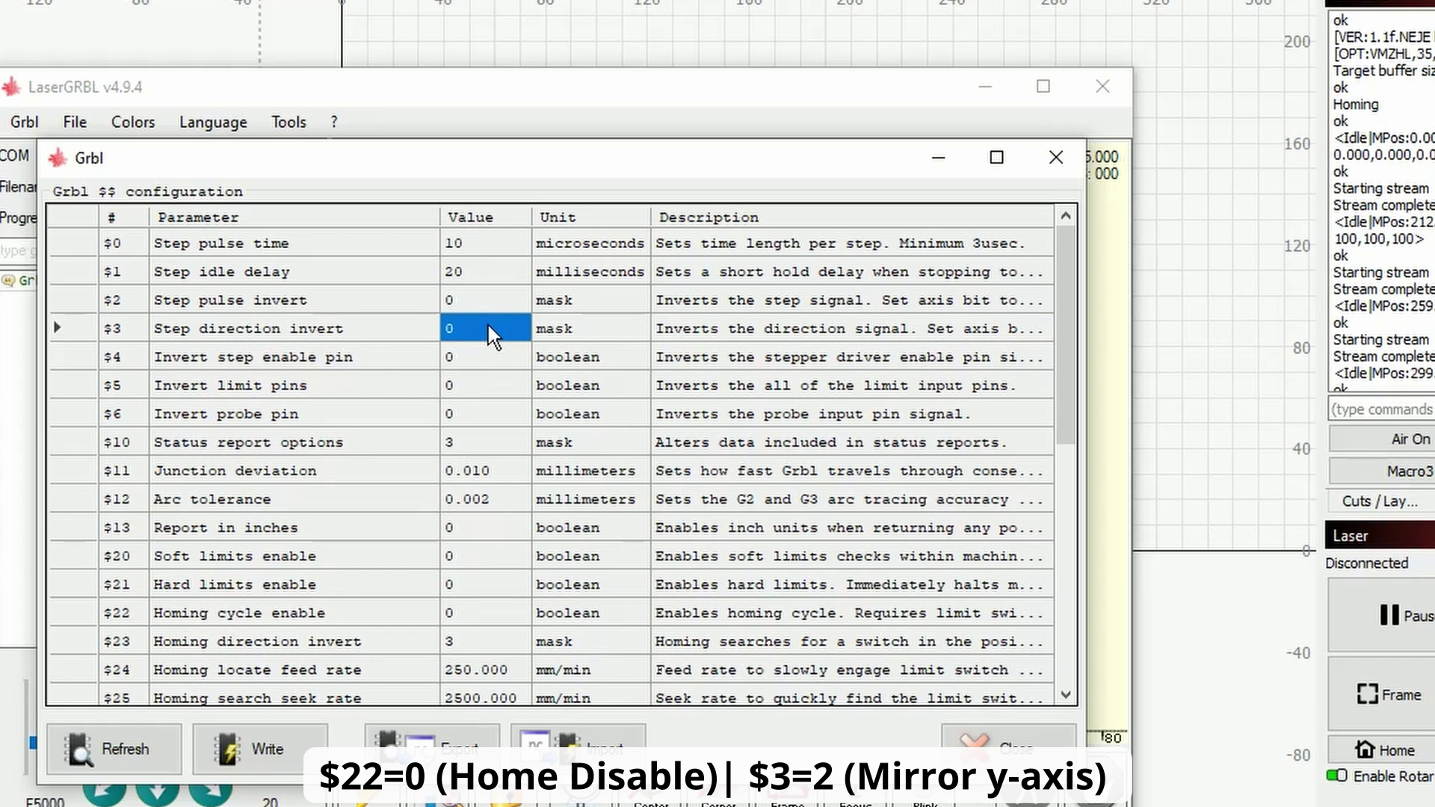
{"action": "left_click", "coordinate": [490, 327]}
{"action": "type", "text": "2"}
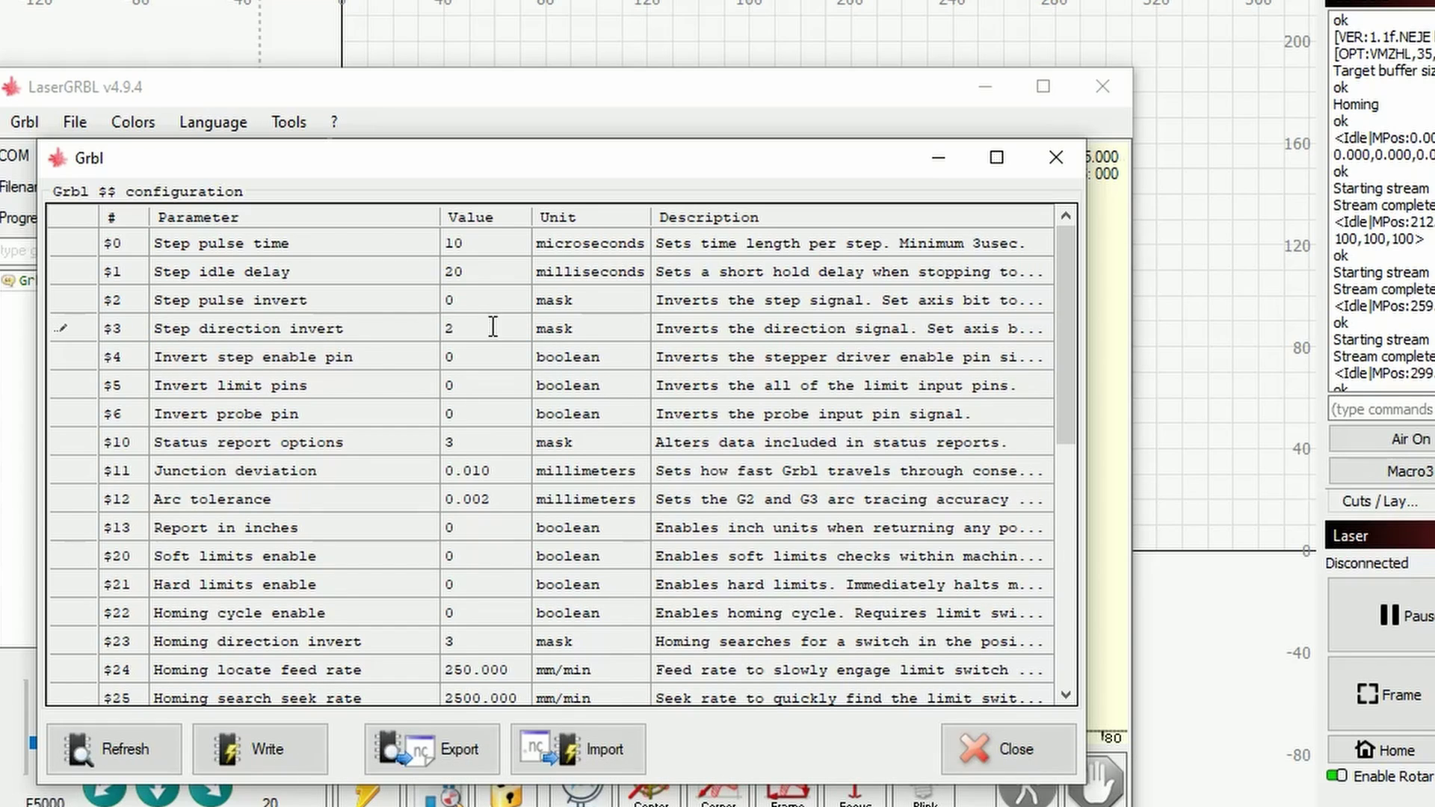
{"action": "left_click", "coordinate": [271, 756]}
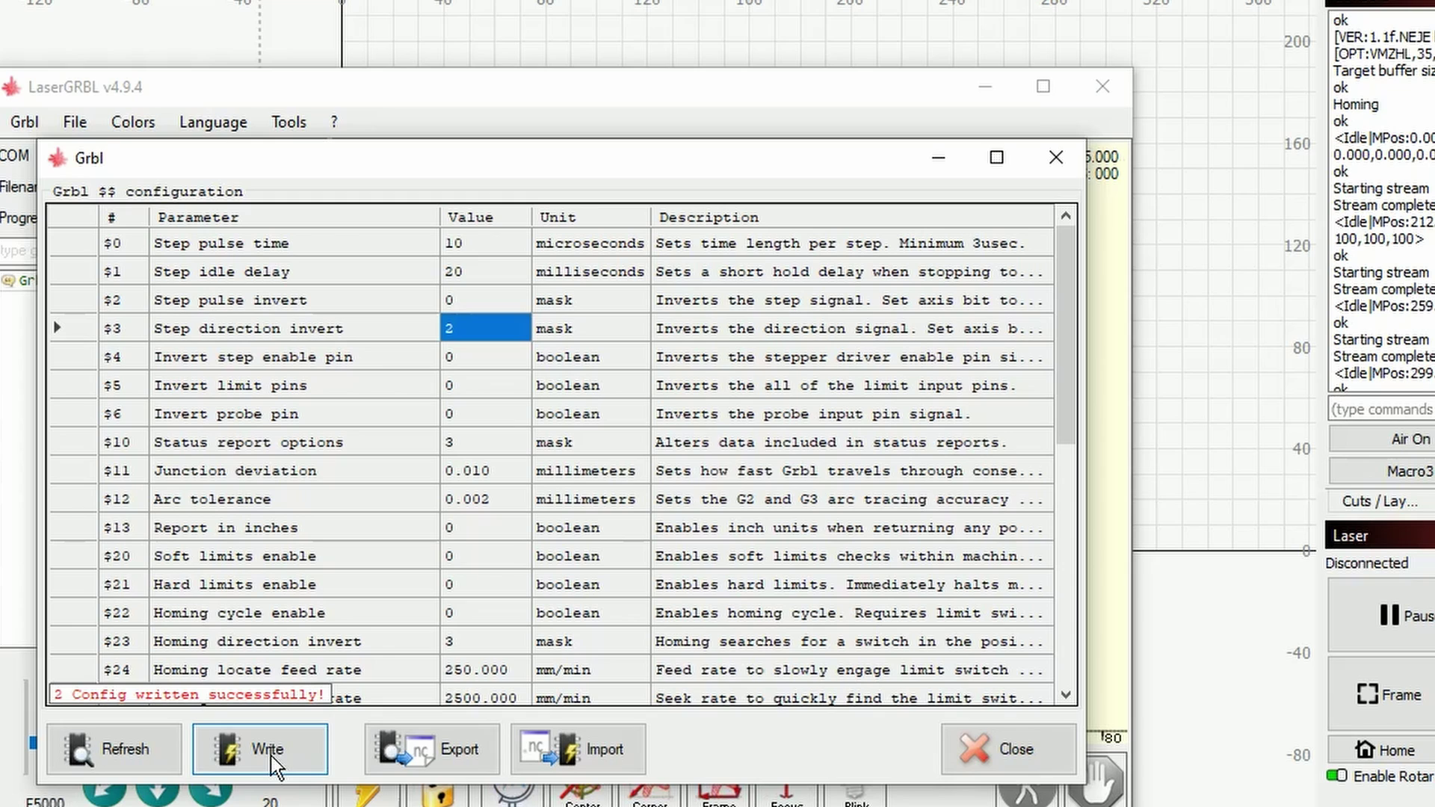
{"action": "left_click", "coordinate": [1016, 750]}
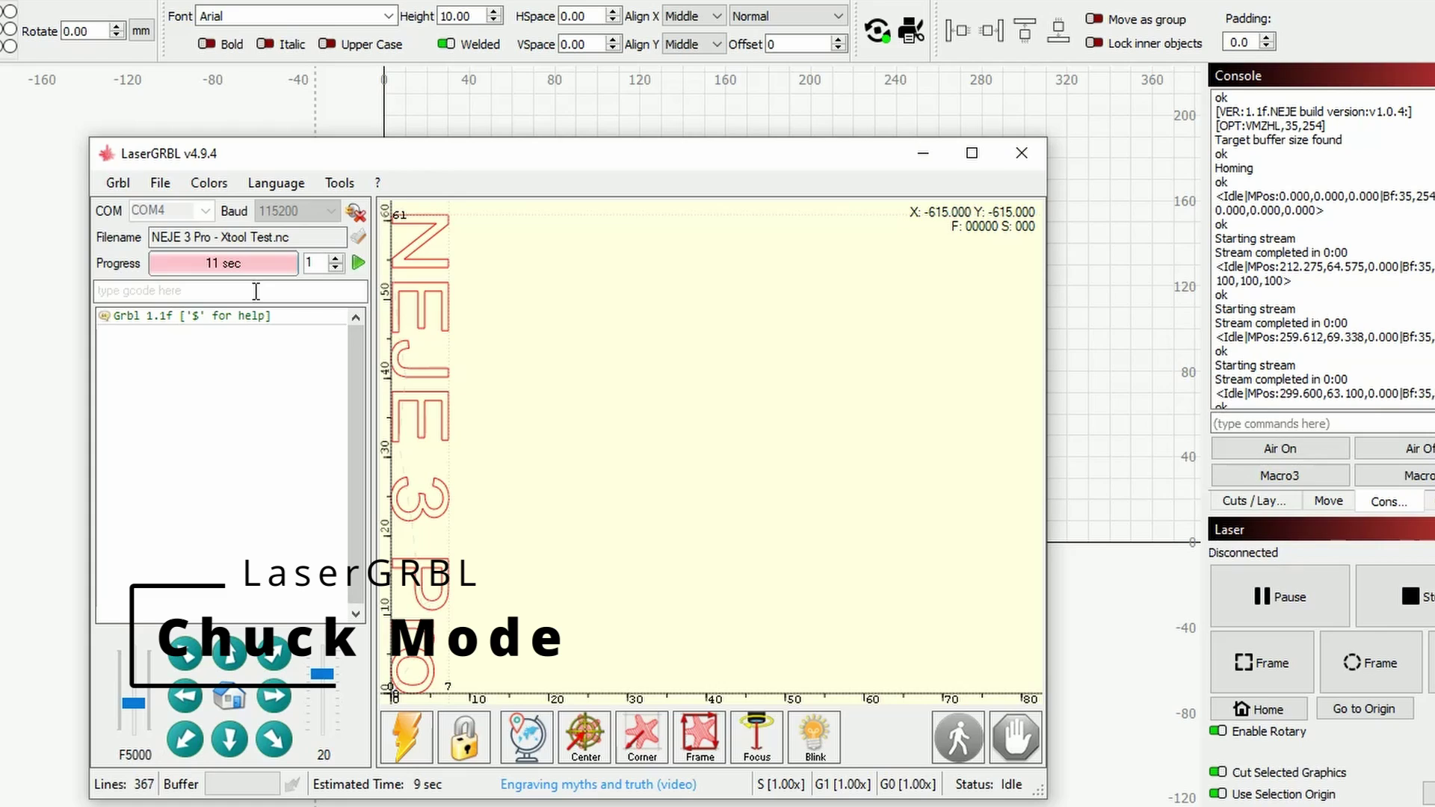
Reopen the Grbl configuration and change $3 step direction invert back to 0
{"action": "left_click", "coordinate": [108, 183]}
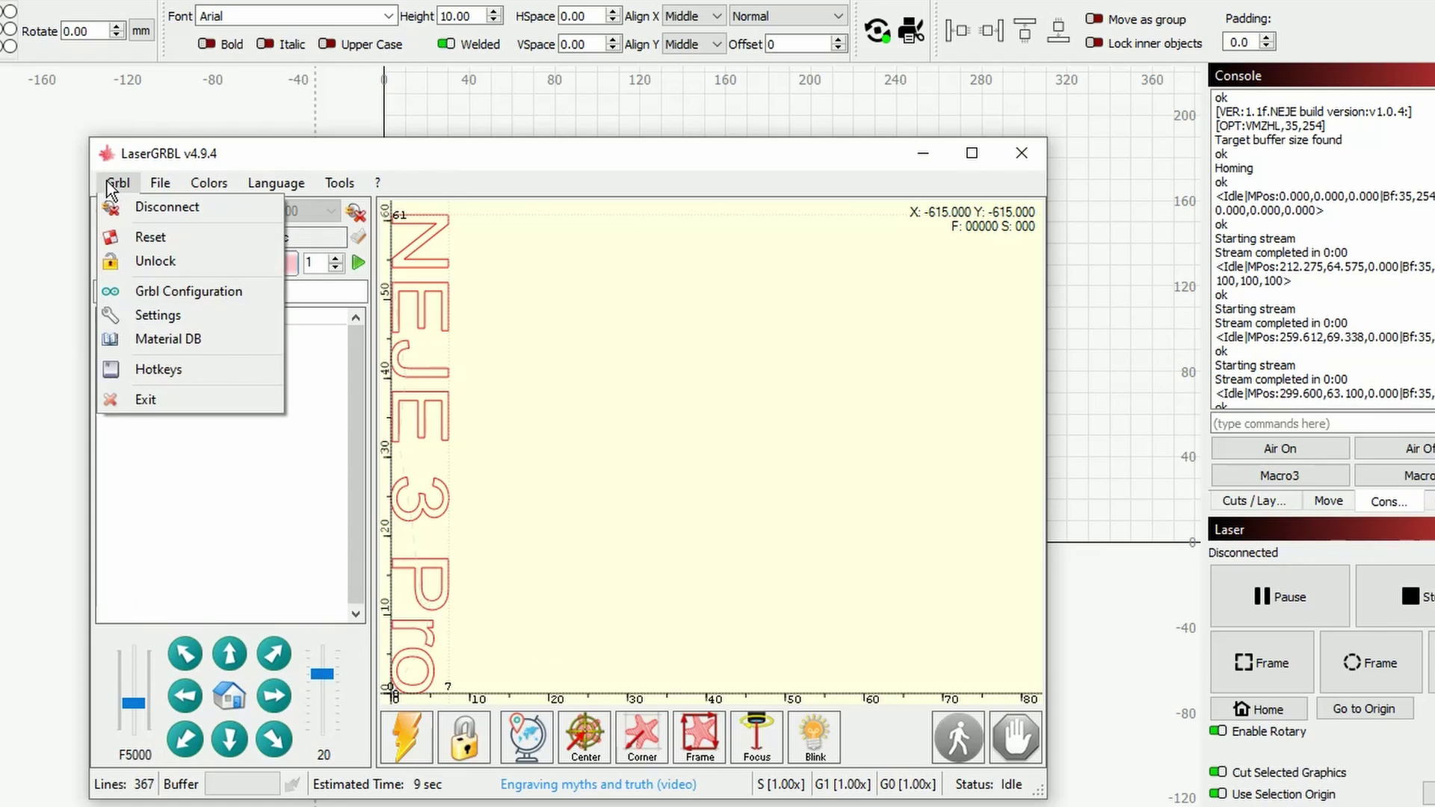
{"action": "left_click", "coordinate": [189, 290]}
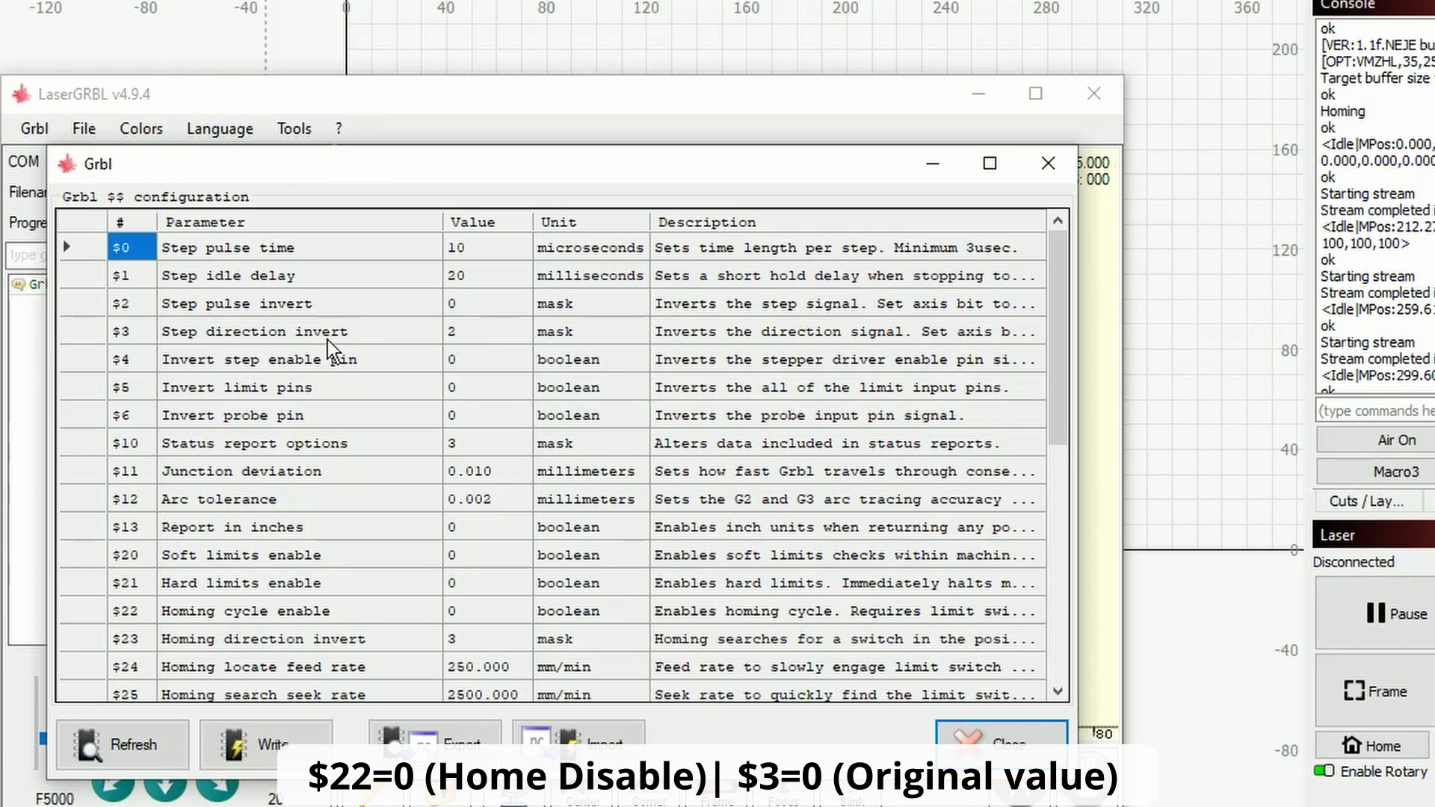
{"action": "left_click", "coordinate": [462, 336]}
{"action": "type", "text": "0"}
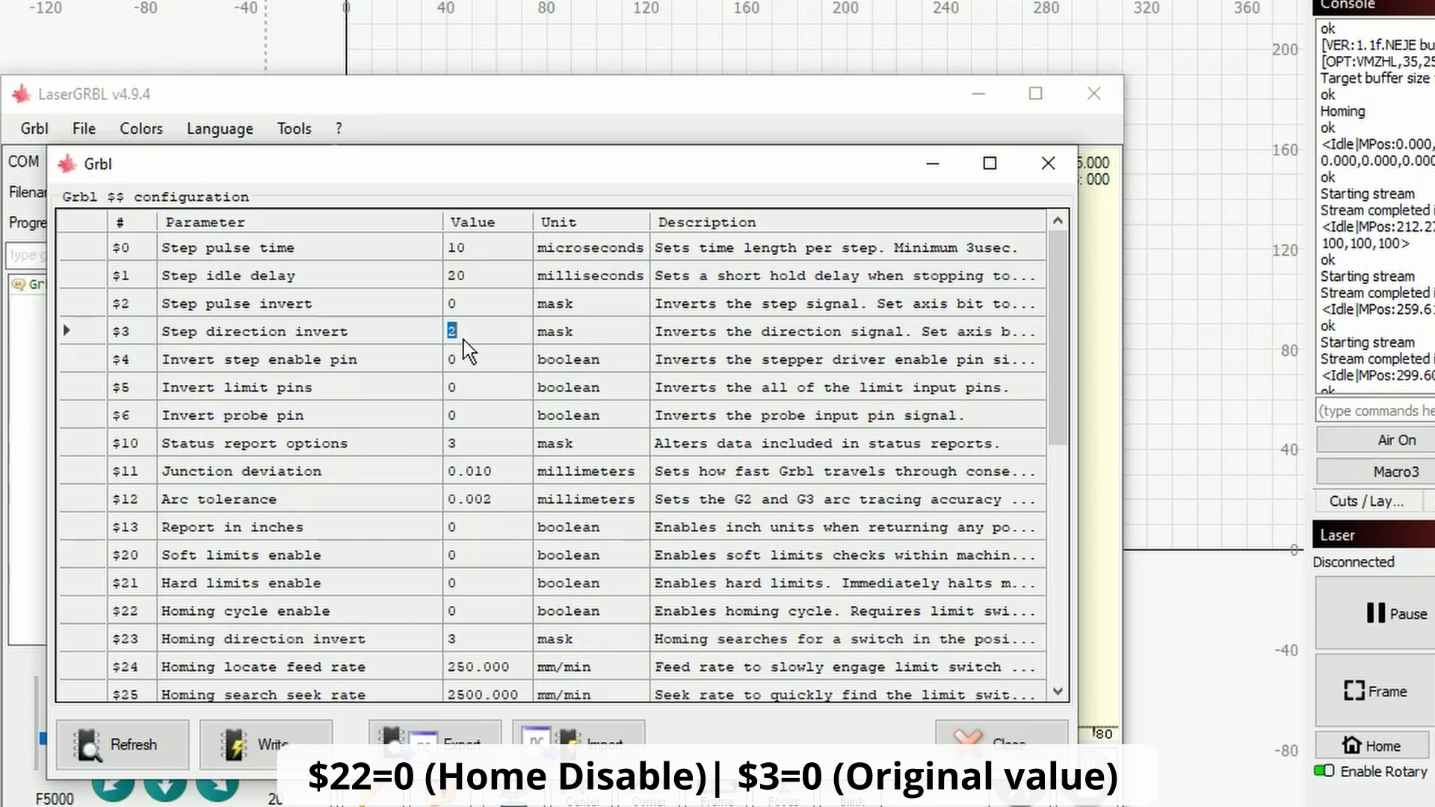
{"action": "left_click", "coordinate": [463, 356]}
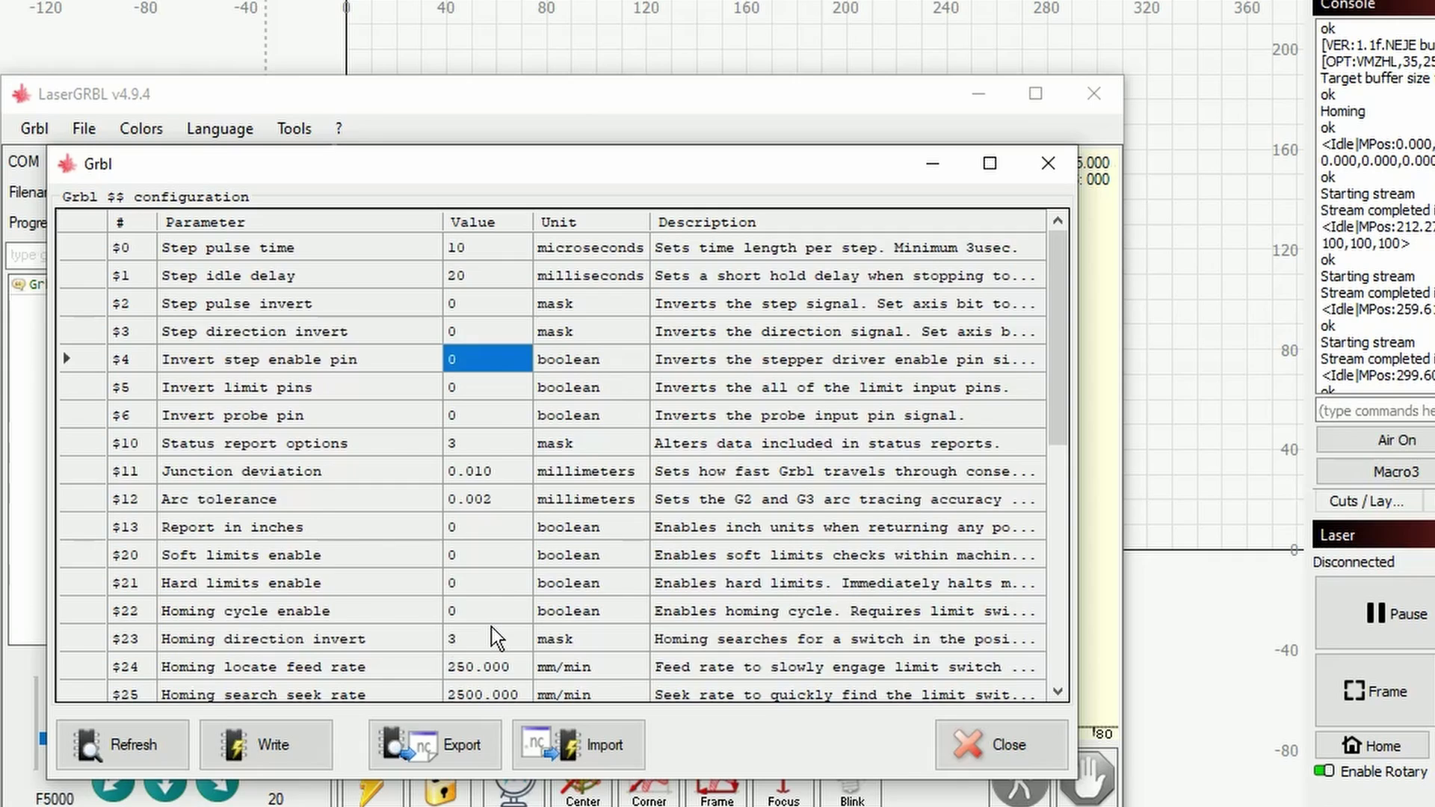
Set $101 Y-axis resolution to 94.75 step/mm, write it, and close confirming the changes
{"action": "scroll", "coordinate": [492, 626], "scroll_direction": "down", "scroll_amount": 3}
{"action": "scroll", "coordinate": [492, 626], "scroll_direction": "down", "scroll_amount": 2}
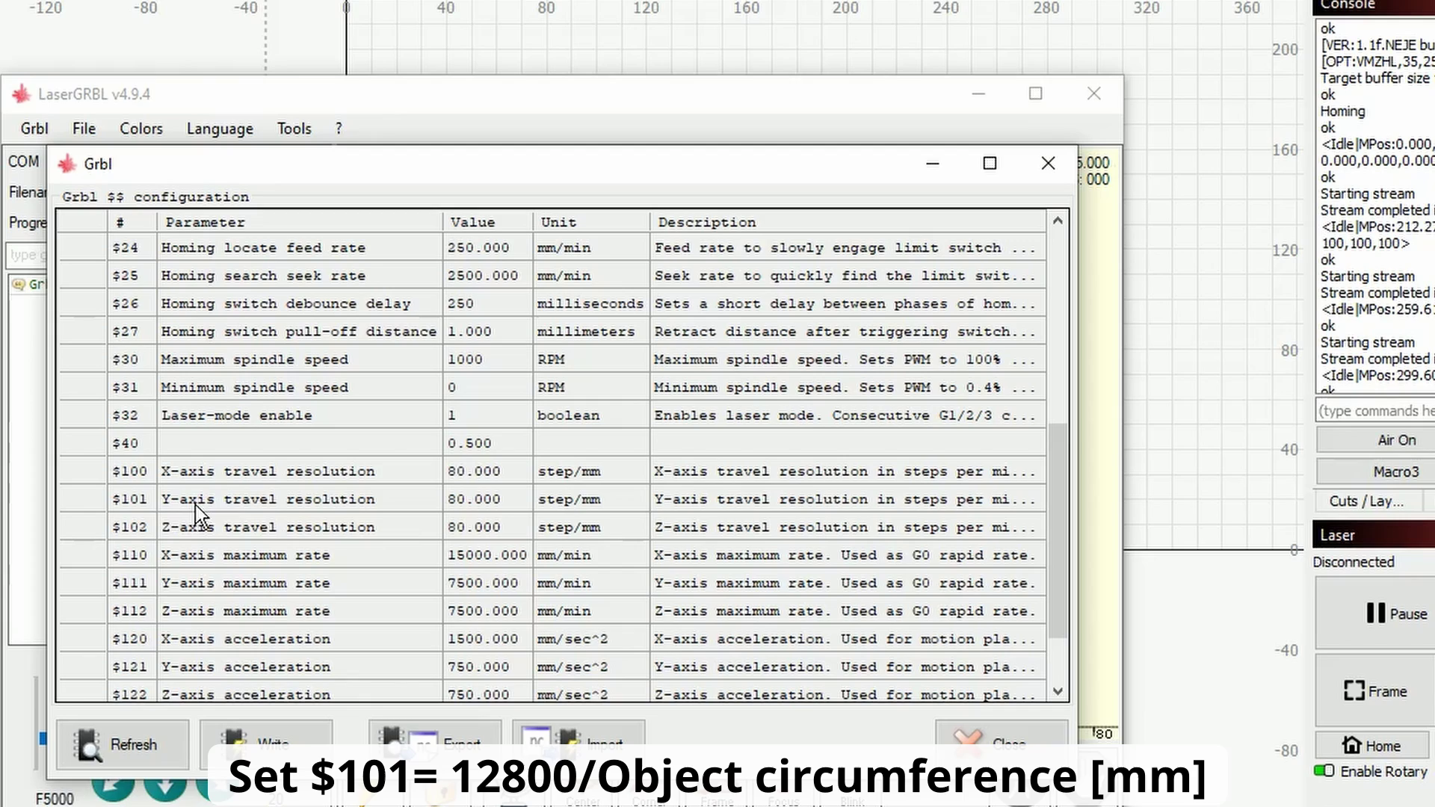
{"action": "left_click", "coordinate": [509, 504]}
{"action": "left_click", "coordinate": [510, 503]}
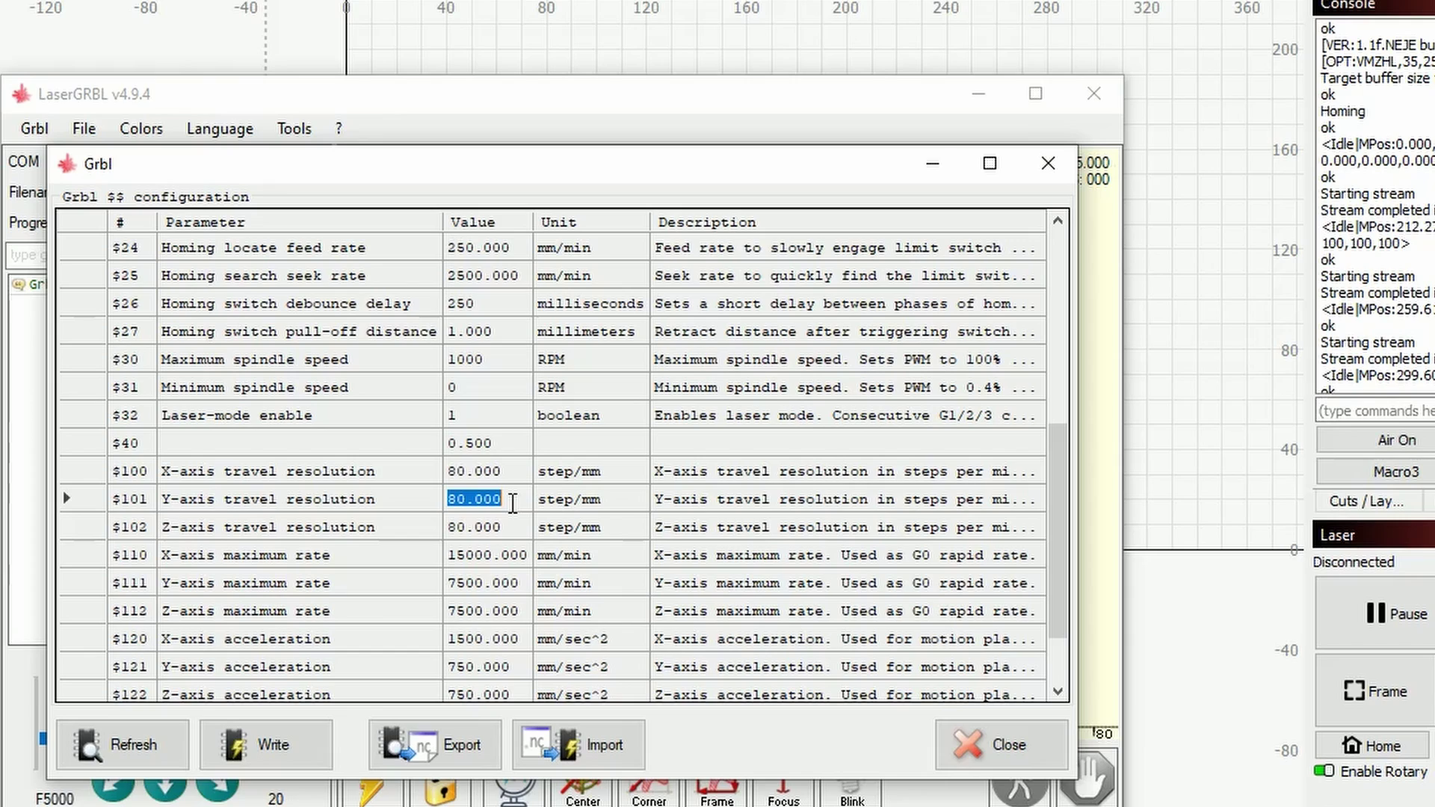
{"action": "key", "text": "BackSpace"}
{"action": "type", "text": "94"}
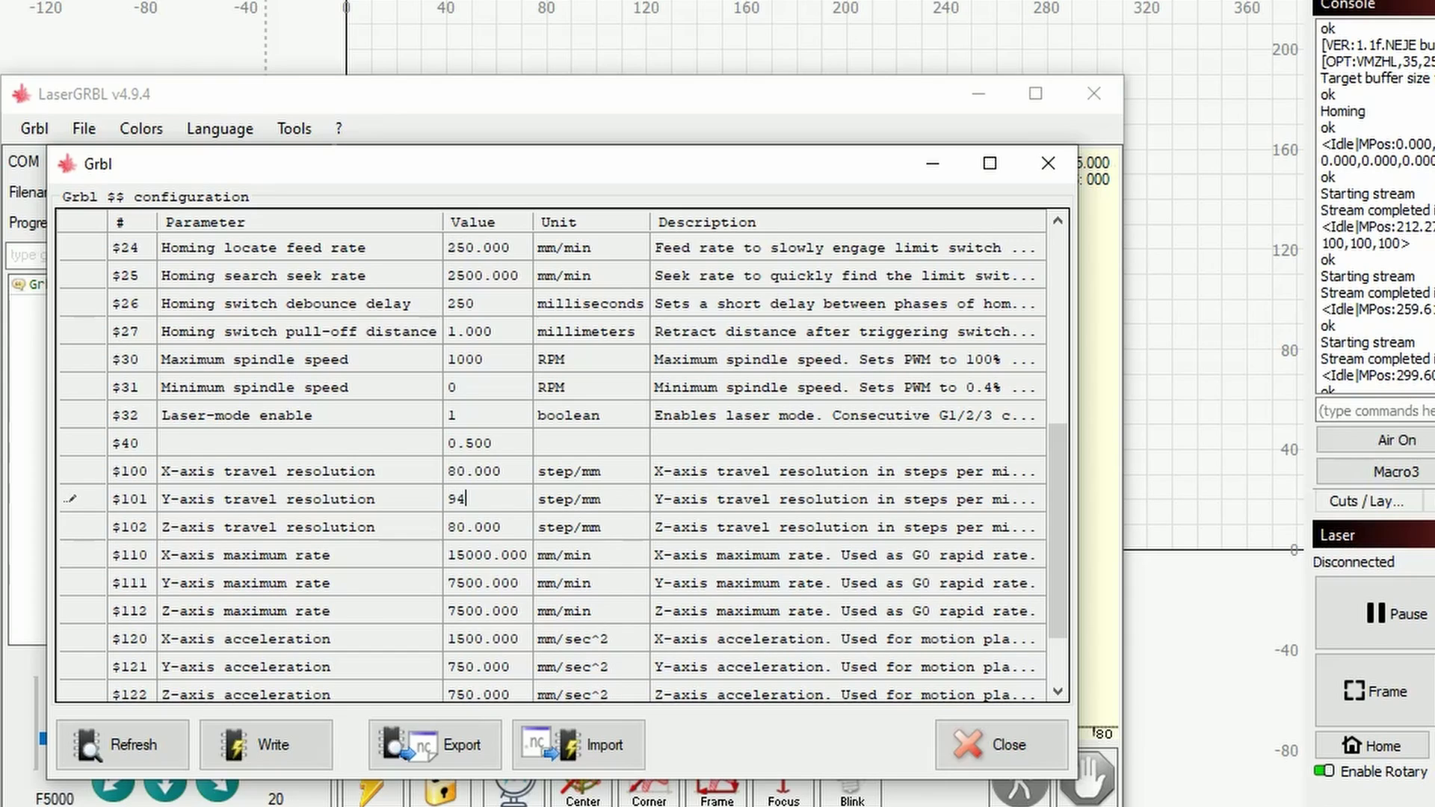
{"action": "type", "text": ".75"}
{"action": "left_click", "coordinate": [509, 517]}
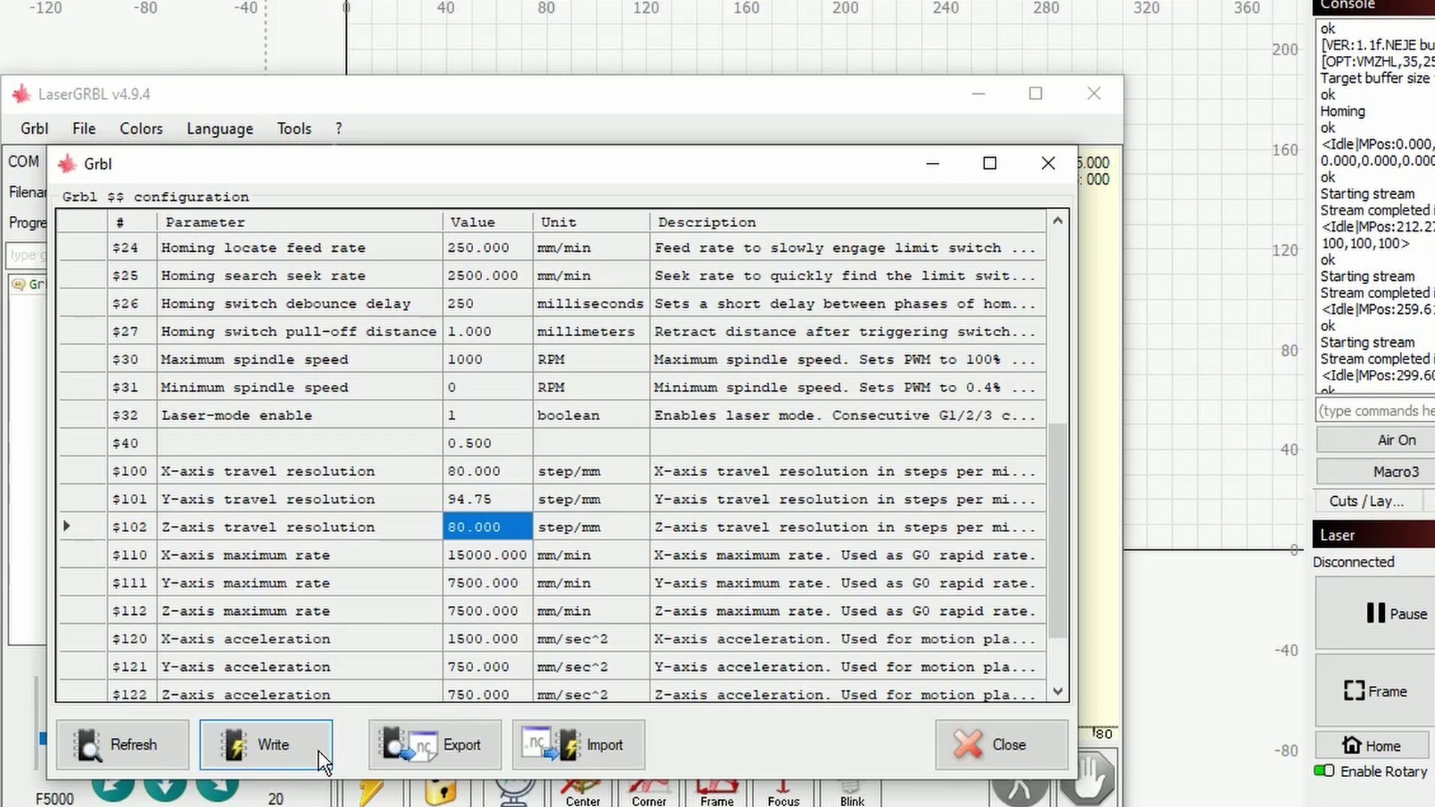
{"action": "left_click", "coordinate": [296, 746]}
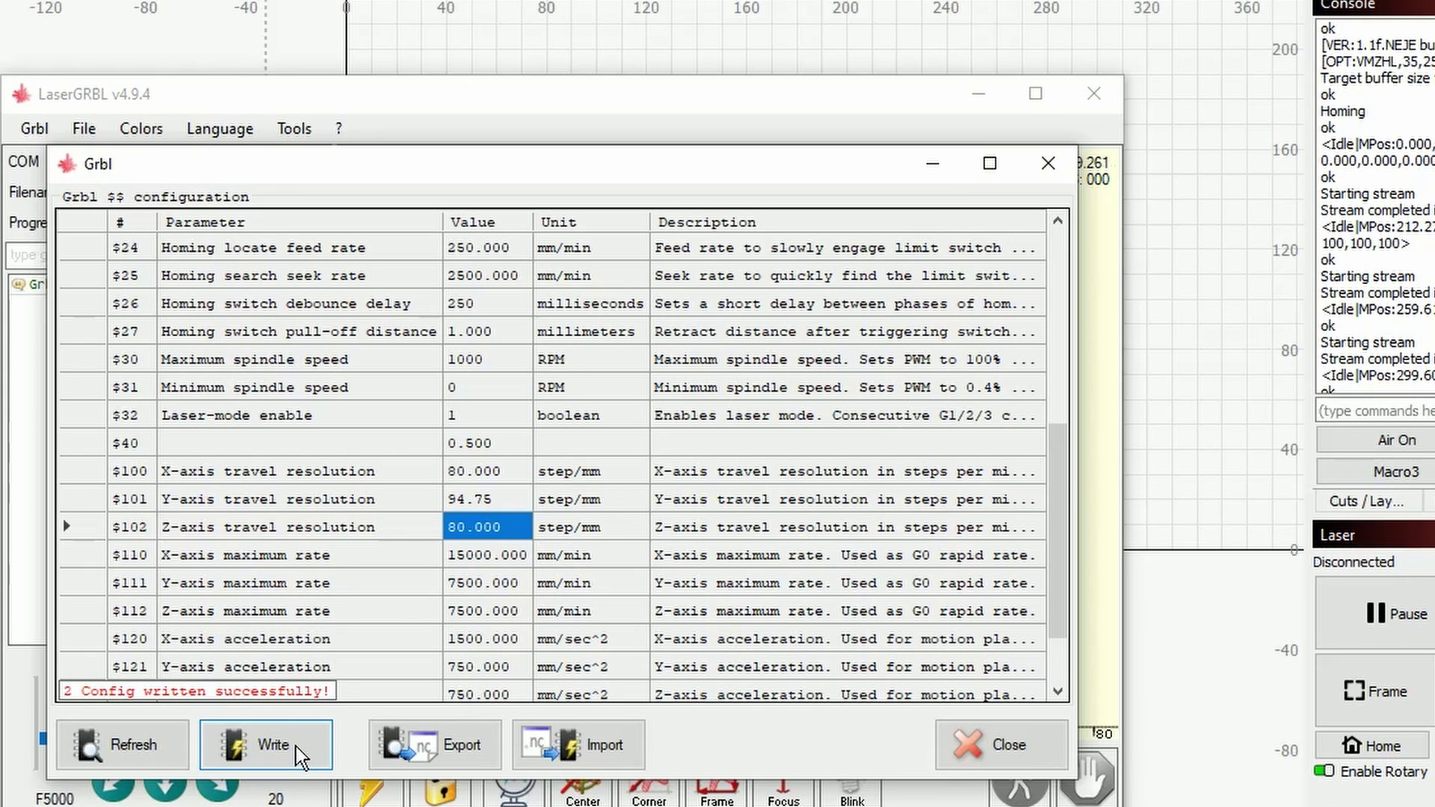
{"action": "left_click", "coordinate": [979, 738]}
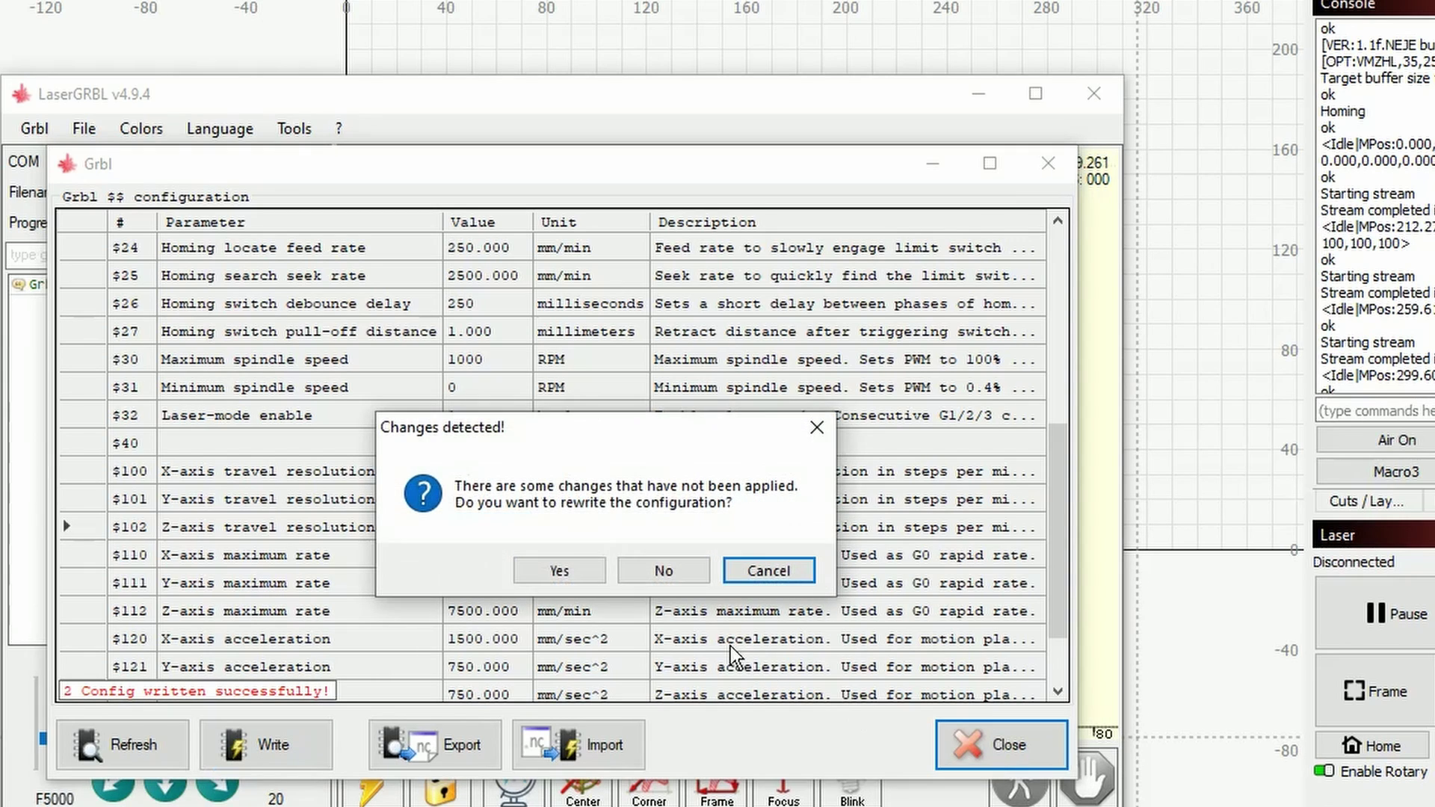
{"action": "left_click", "coordinate": [578, 581]}
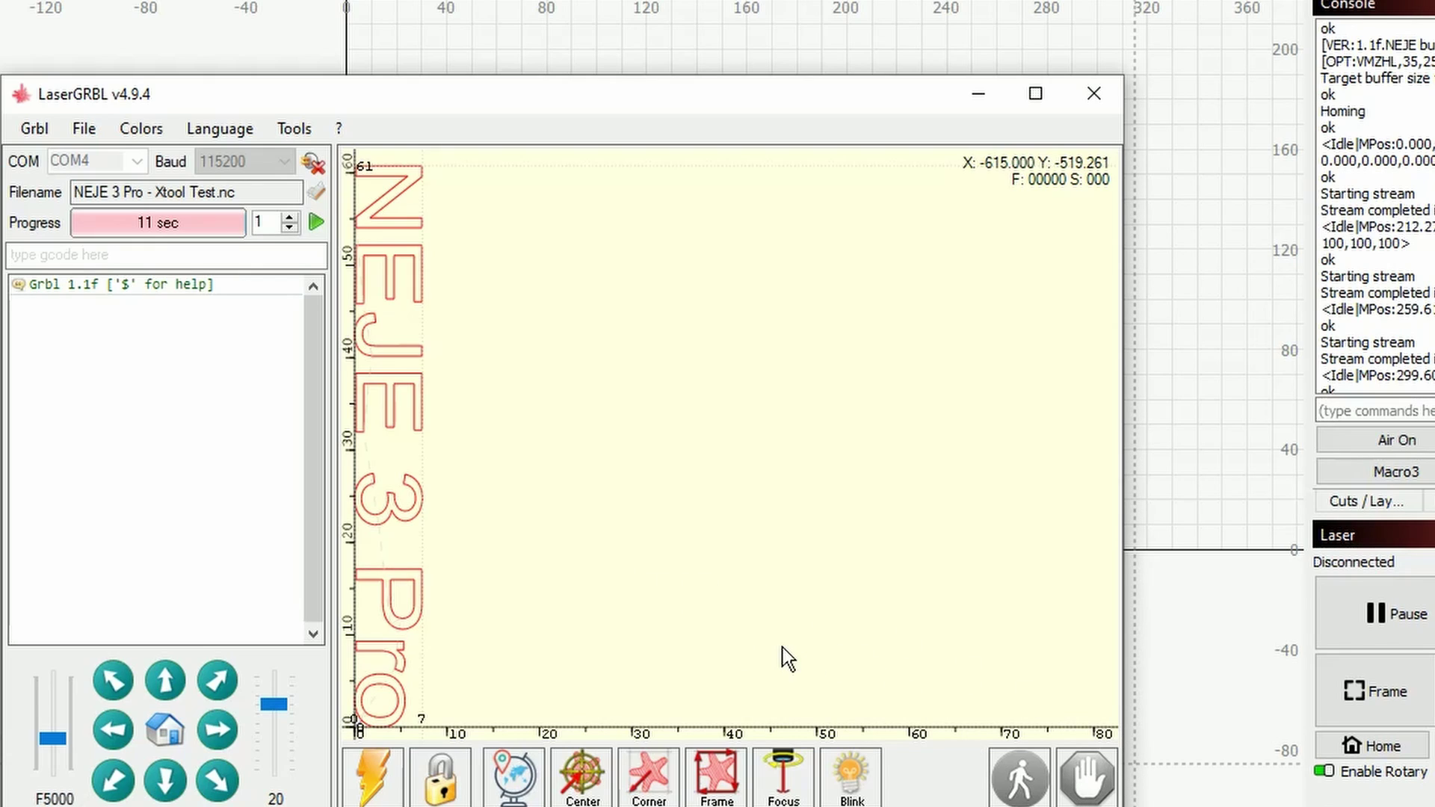
Reopen the Grbl configuration and set $22 homing cycle enable back to 1
{"action": "left_click", "coordinate": [34, 130]}
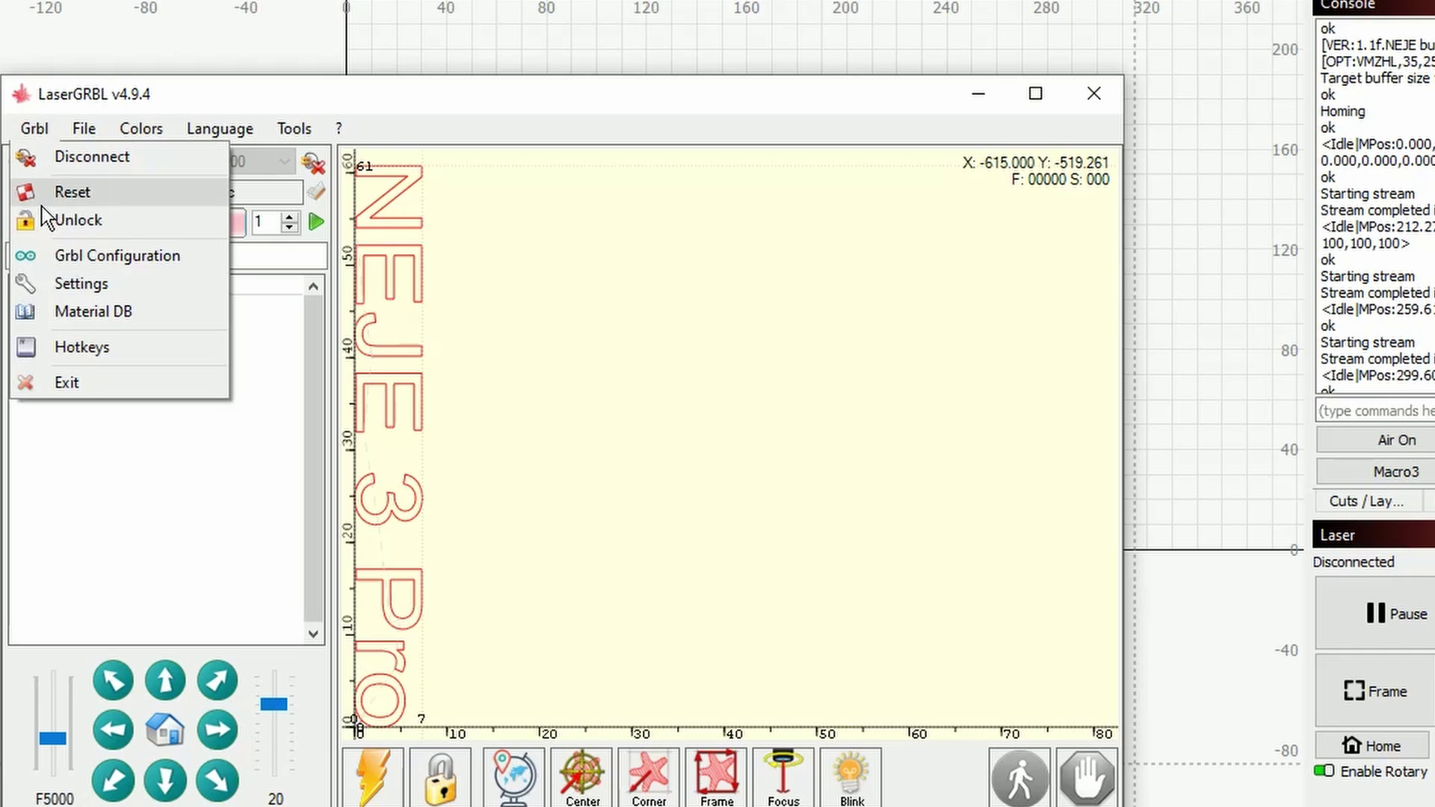
{"action": "left_click", "coordinate": [61, 254]}
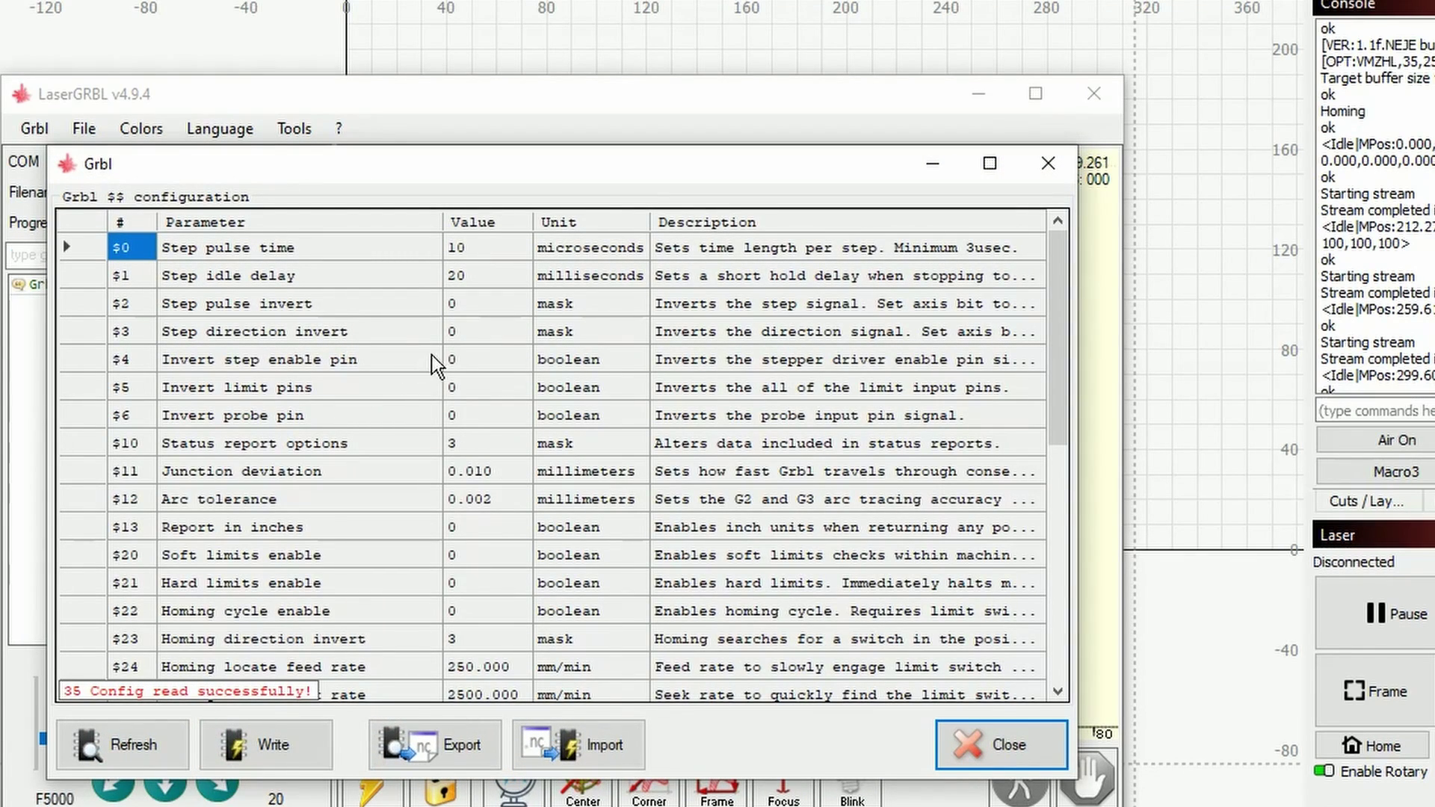
{"action": "left_click", "coordinate": [455, 339]}
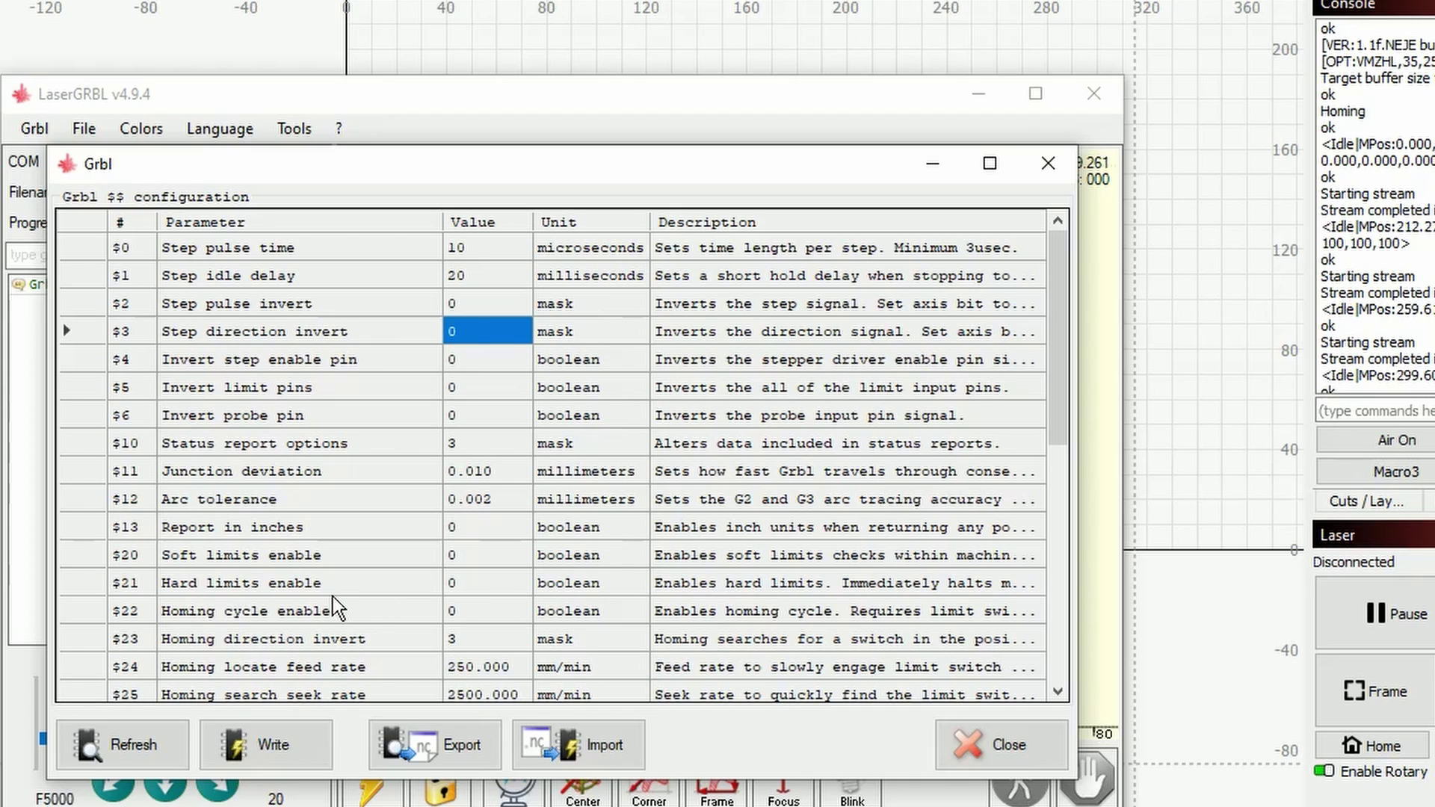
{"action": "left_click", "coordinate": [483, 612]}
{"action": "left_click", "coordinate": [486, 613]}
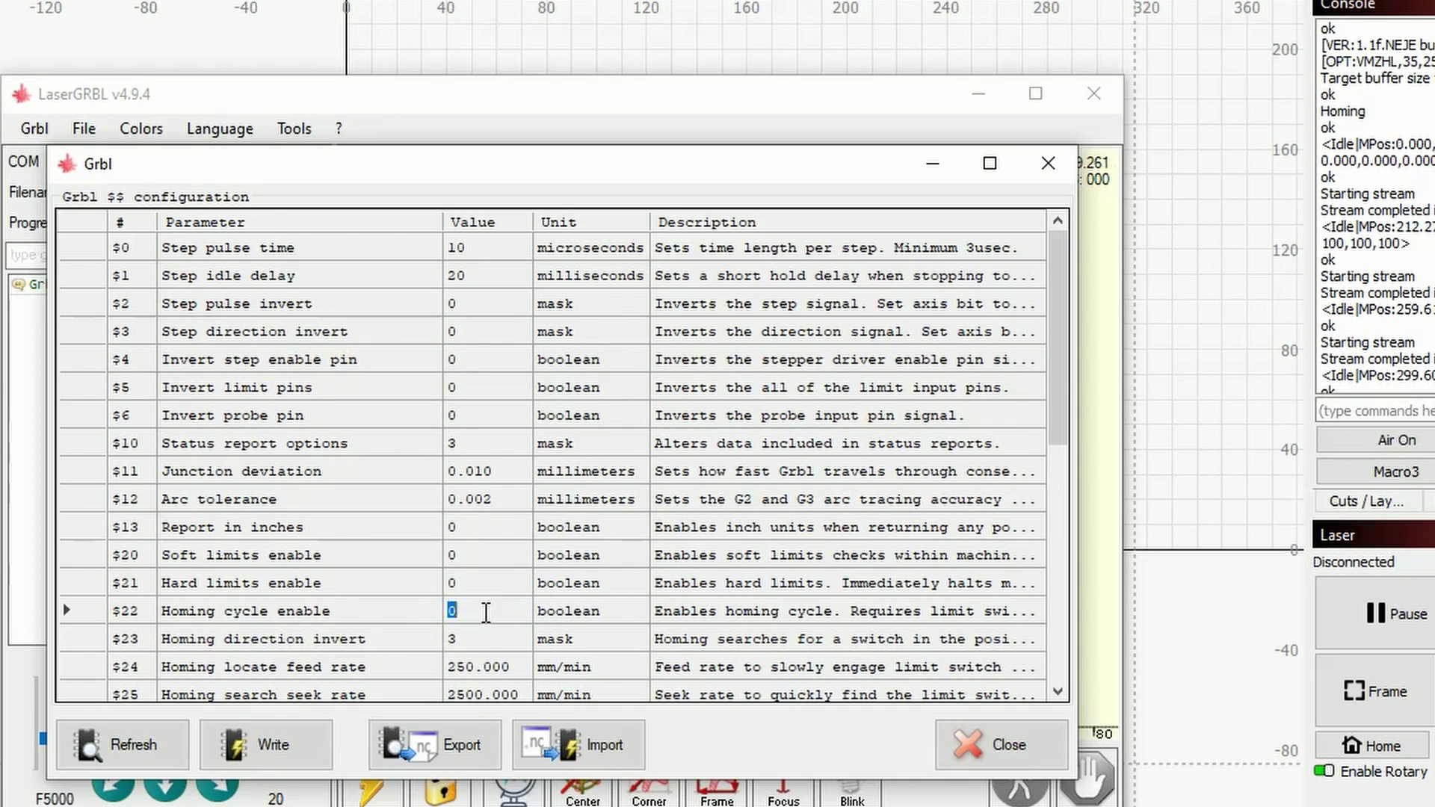
{"action": "type", "text": "1"}
Restore $101 Y-axis resolution to 80, write the settings, and close confirming the changes
{"action": "scroll", "coordinate": [508, 608], "scroll_direction": "down", "scroll_amount": 5}
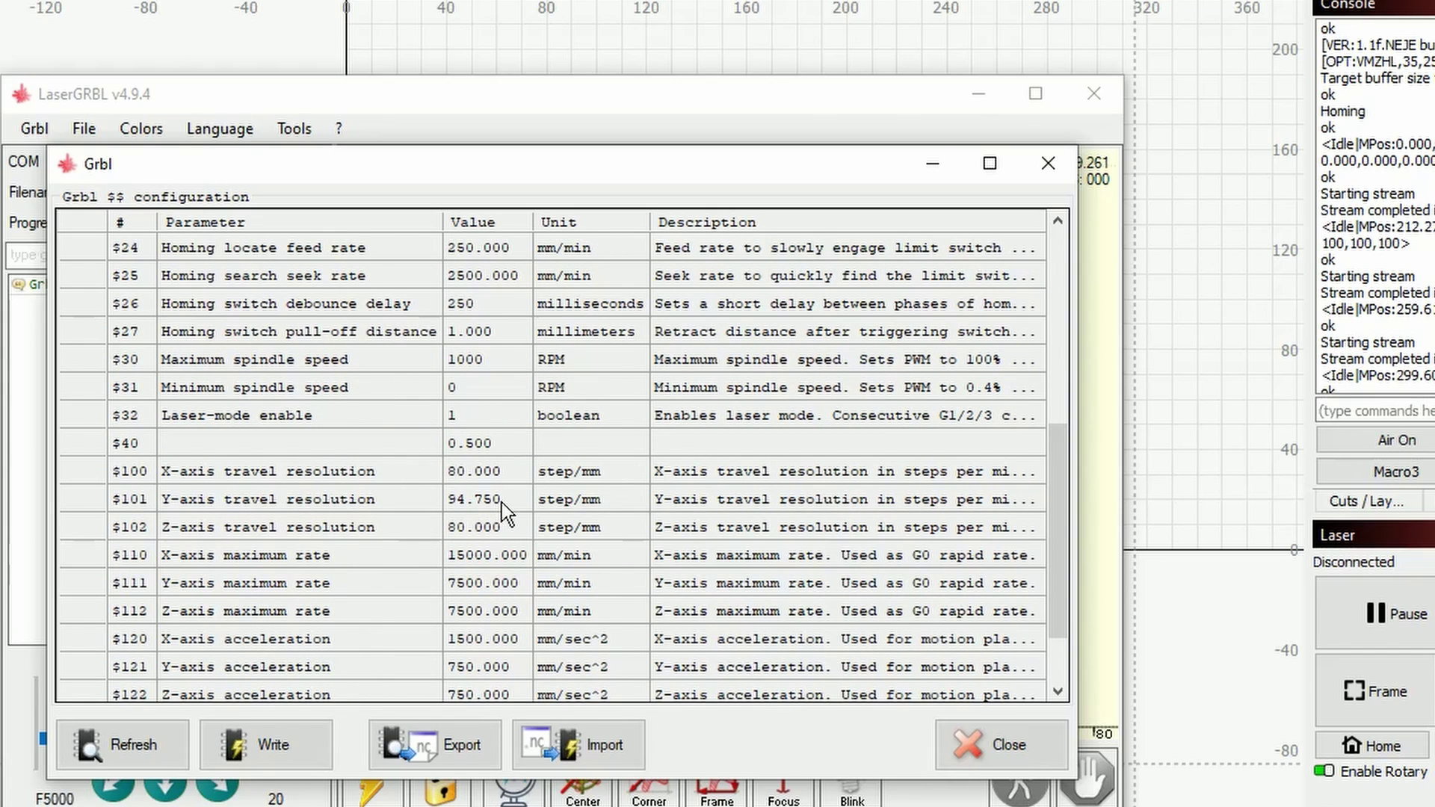
{"action": "left_click", "coordinate": [501, 502]}
{"action": "left_click", "coordinate": [501, 502]}
{"action": "type", "text": "80"}
{"action": "left_click", "coordinate": [505, 555]}
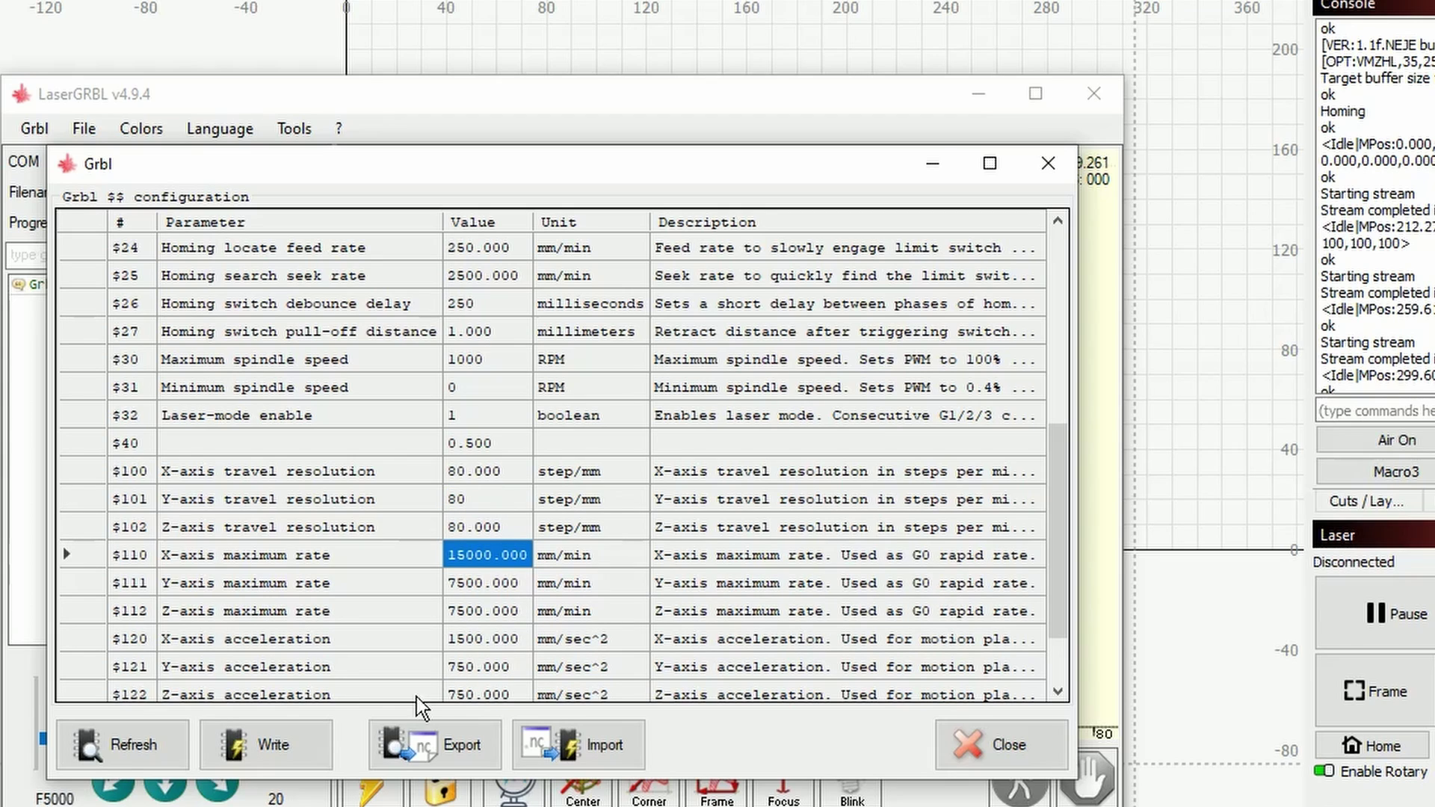
{"action": "left_click", "coordinate": [253, 746]}
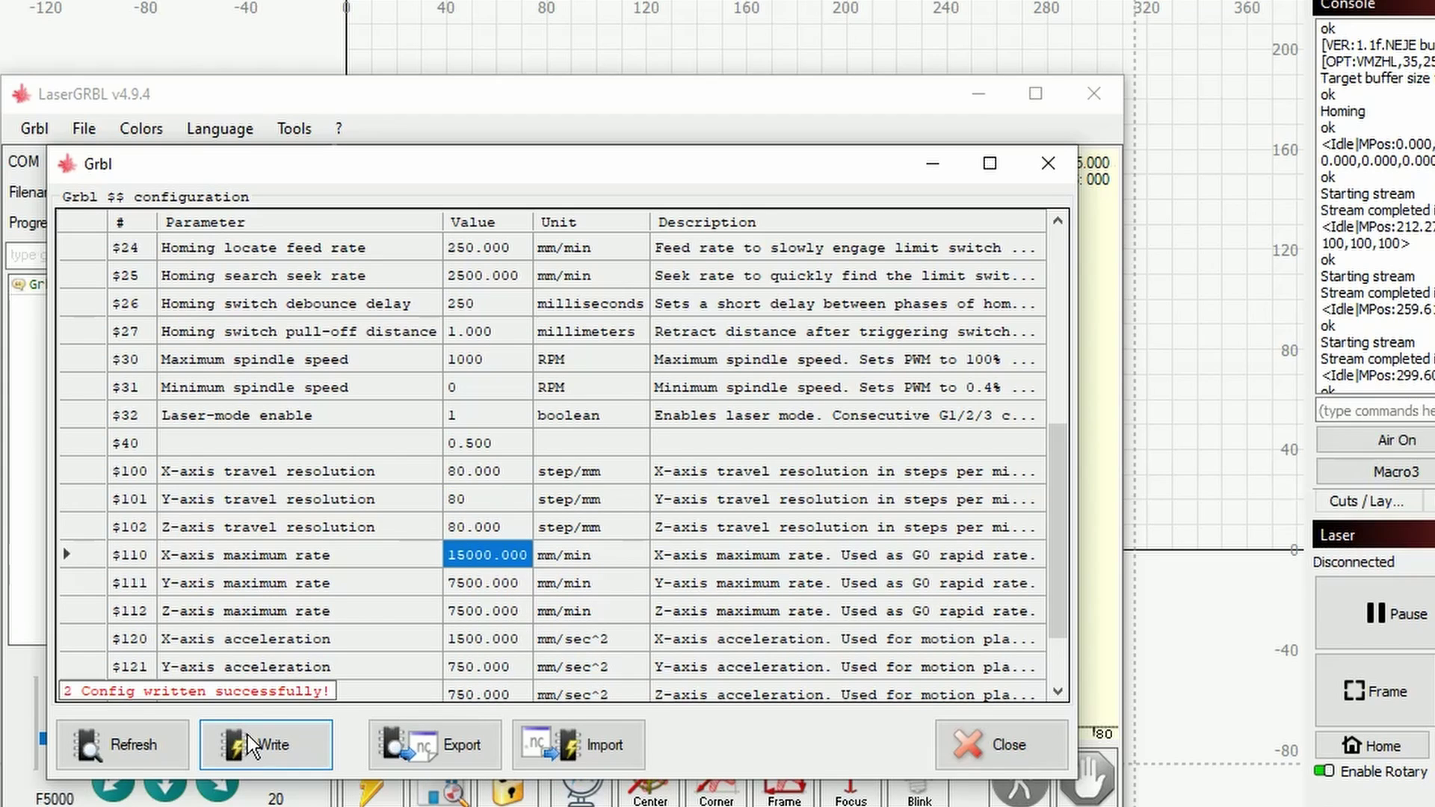
{"action": "left_click", "coordinate": [1029, 754]}
{"action": "left_click", "coordinate": [592, 582]}
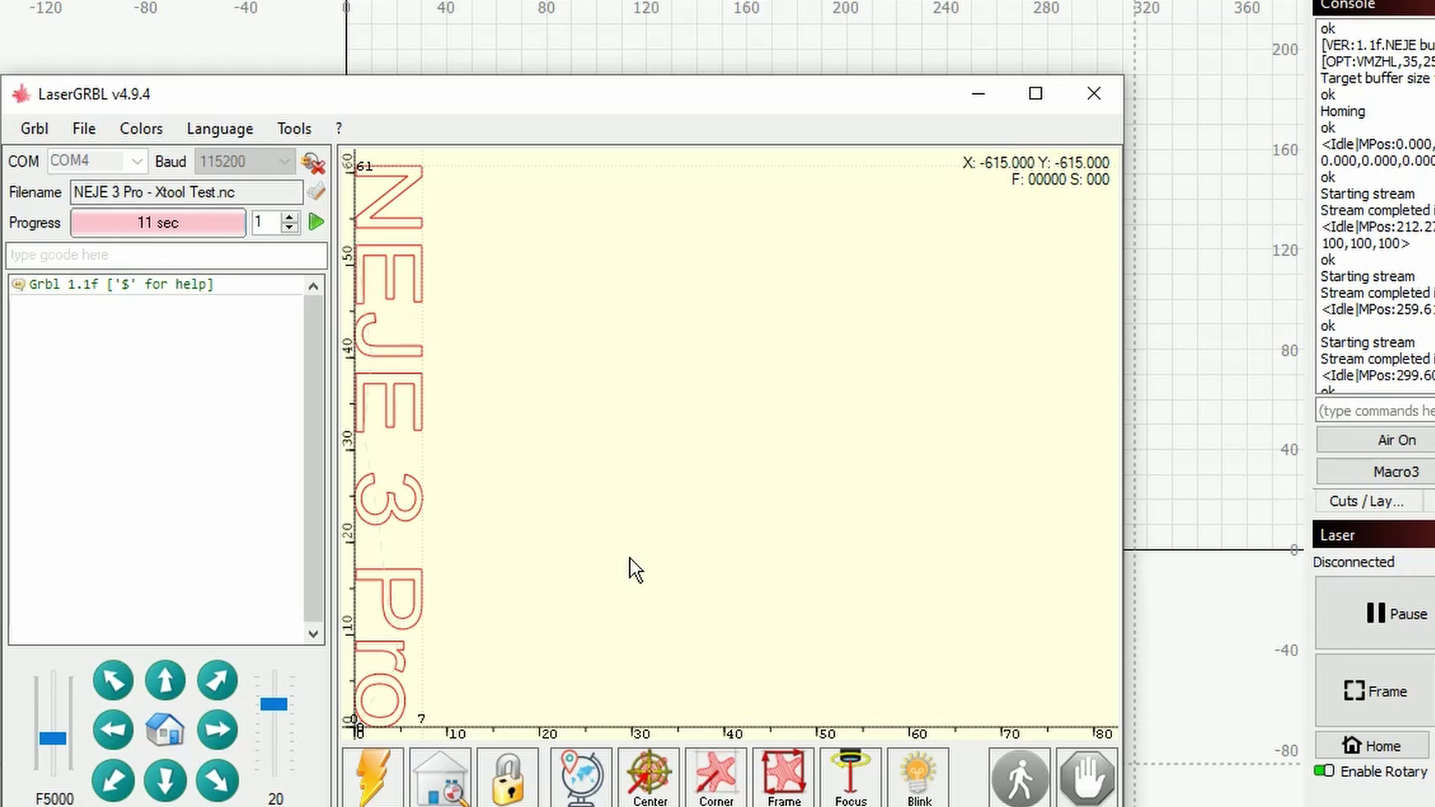